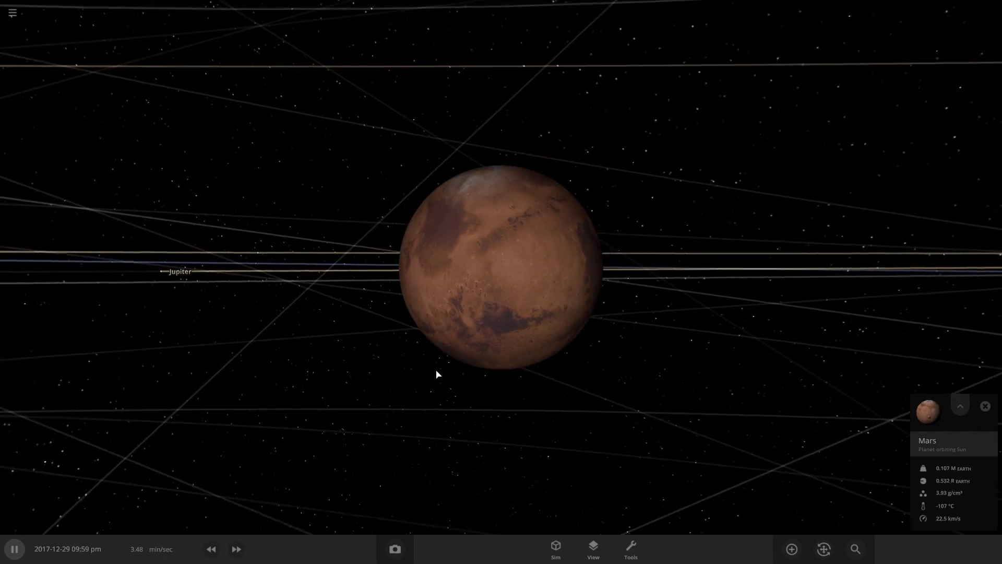
# - Add a random asteroid on a course toward Mars and open its properties
pyautogui.click(792, 549)
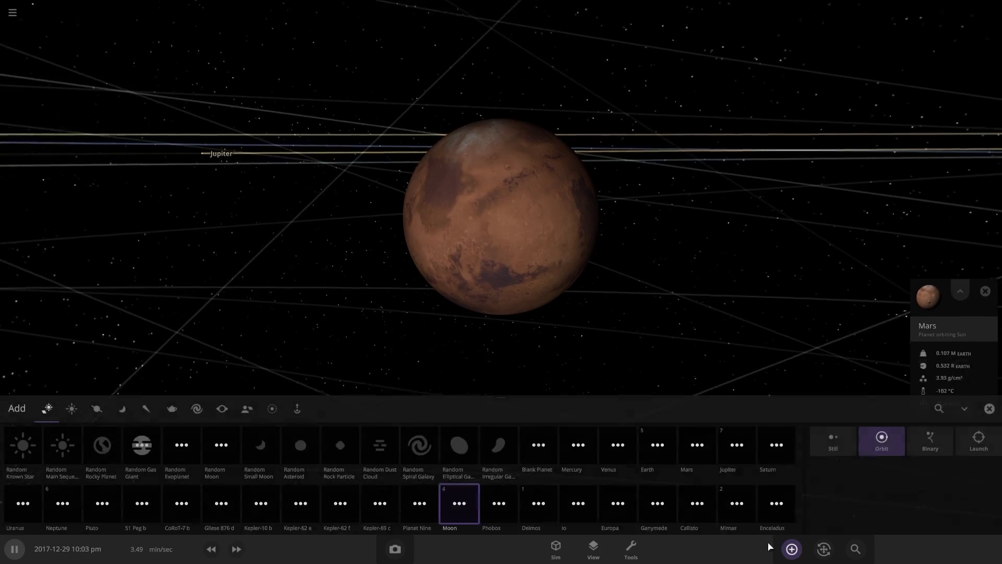
pyautogui.click(23, 433)
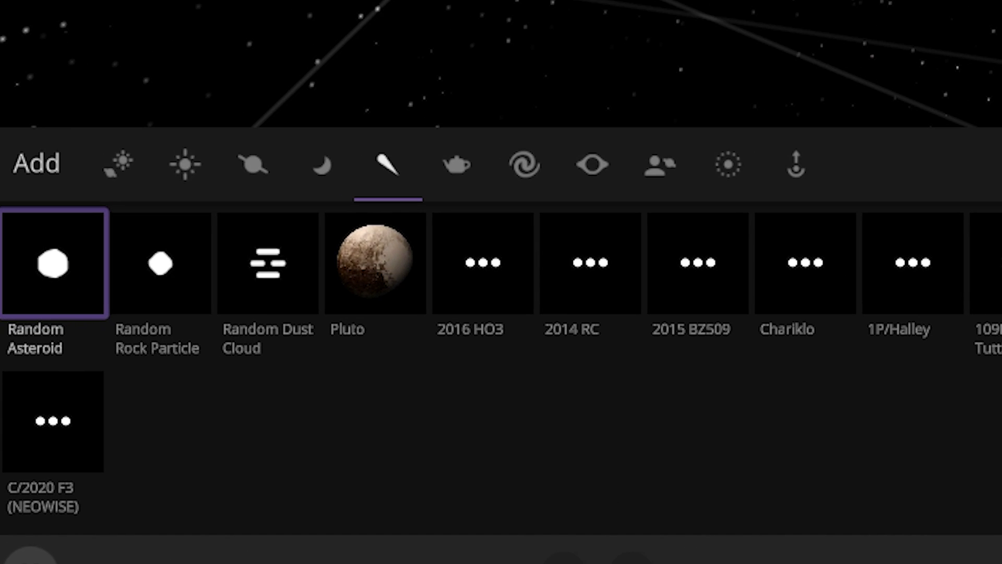
pyautogui.click(979, 430)
pyautogui.click(484, 221)
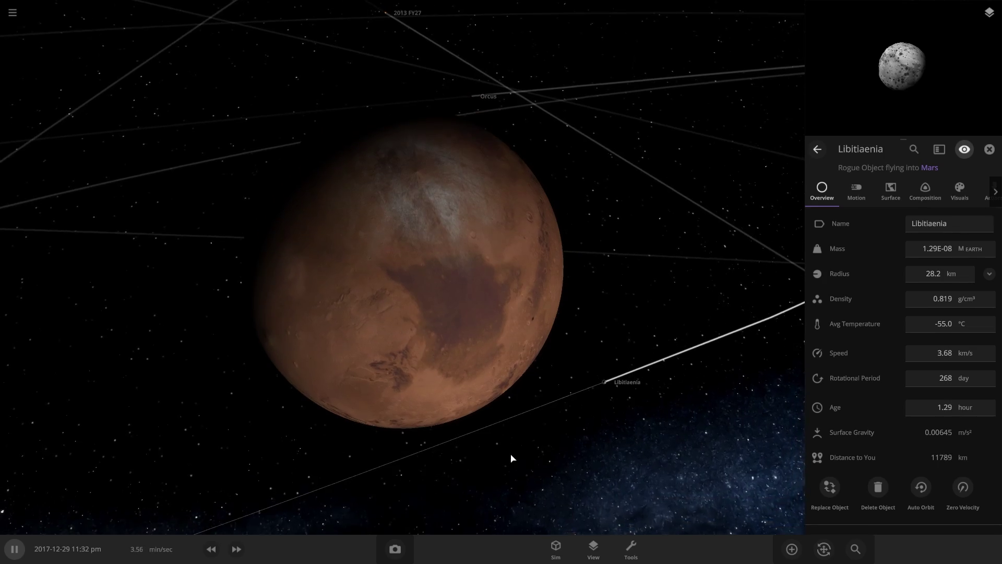
# - Pause the simulation and give the asteroid a composition of 100% water and a mass of 3.32E-06 Earth masses
pyautogui.press('space')
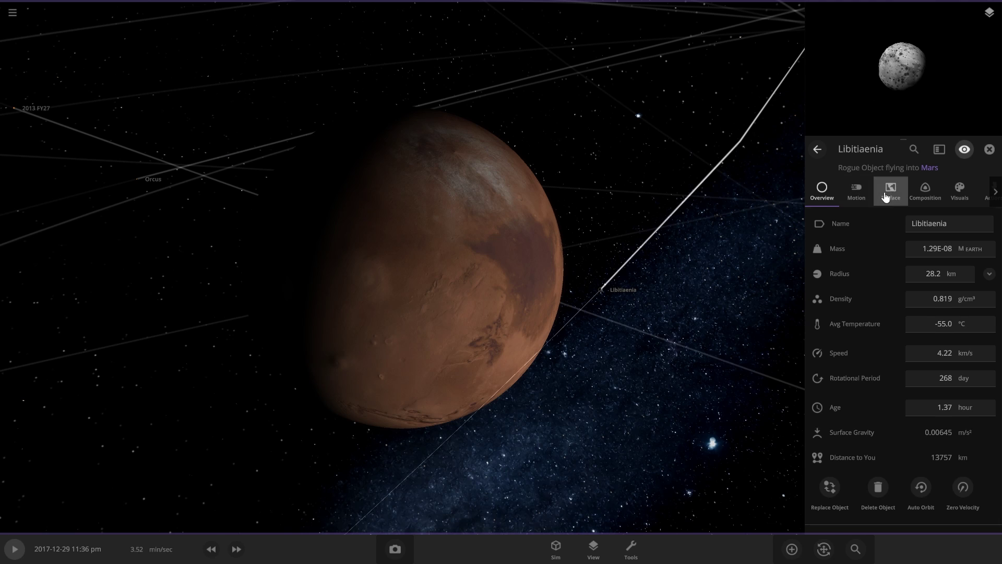
pyautogui.click(886, 197)
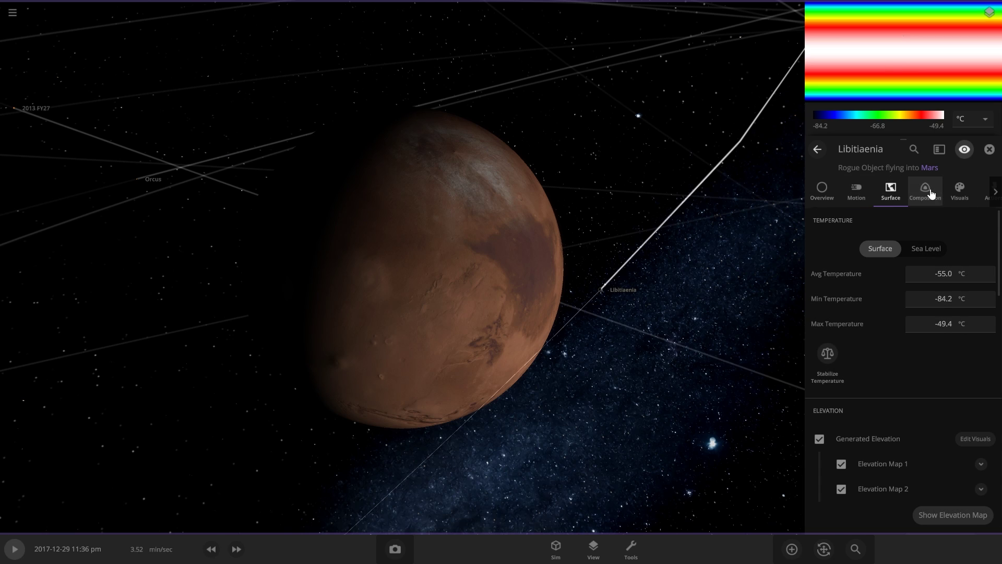
pyautogui.click(925, 191)
pyautogui.moveTo(846, 338); pyautogui.dragTo(985, 339)
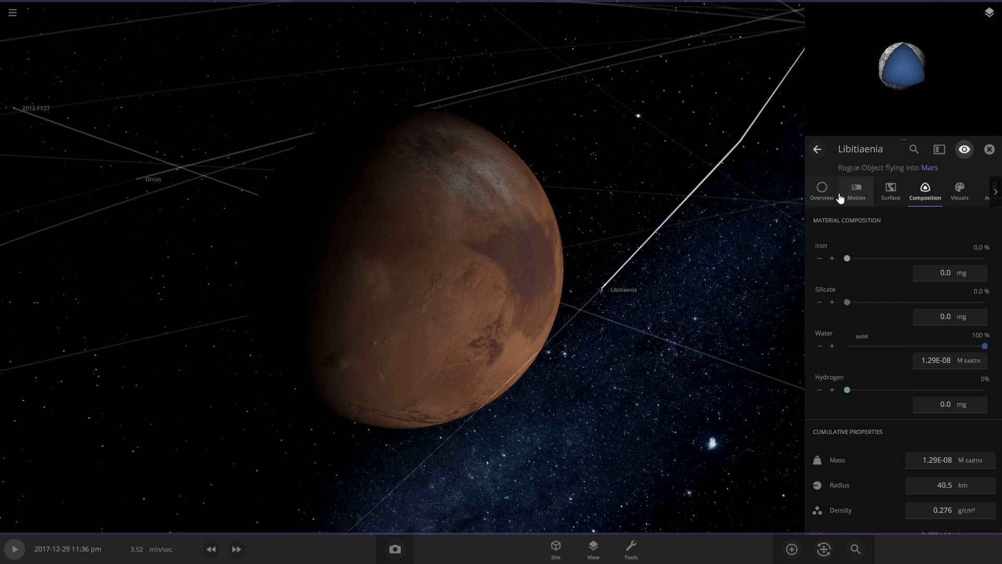
pyautogui.click(823, 191)
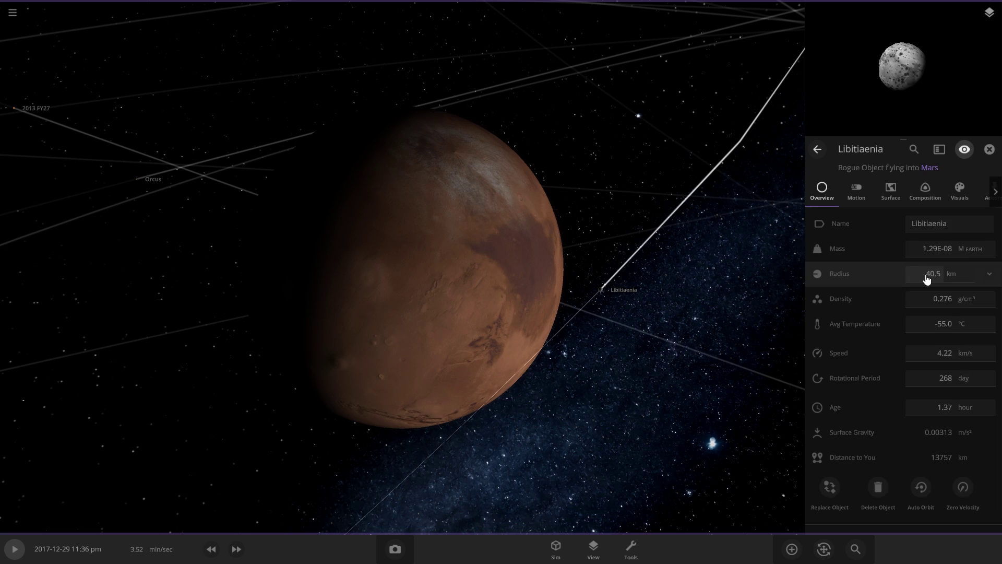
pyautogui.click(942, 249)
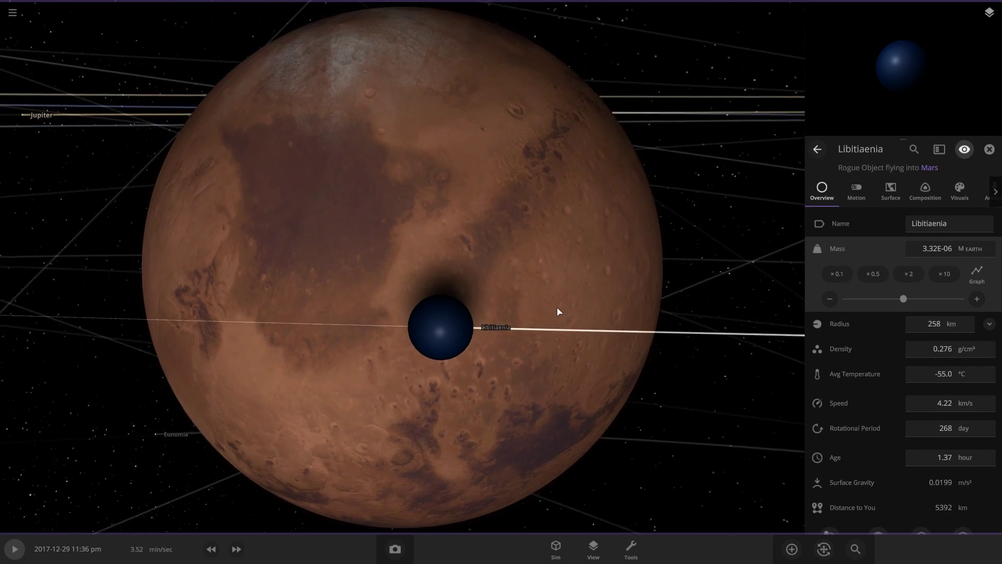
# - Set the asteroid's speed relative to Mars to 0 m/s and resume the simulation
pyautogui.click(866, 202)
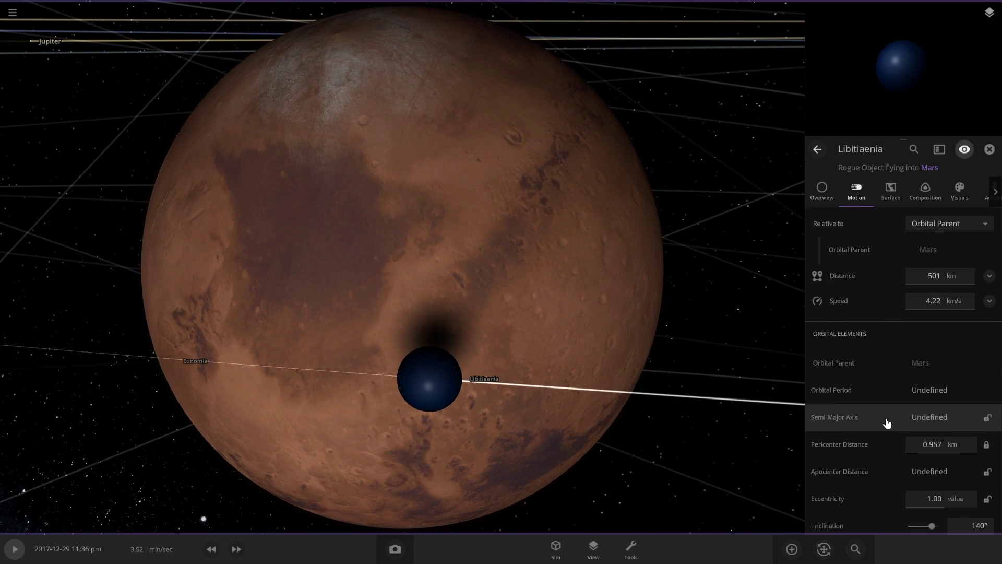
pyautogui.scroll(-3, 883, 412)
pyautogui.scroll(2, 877, 402)
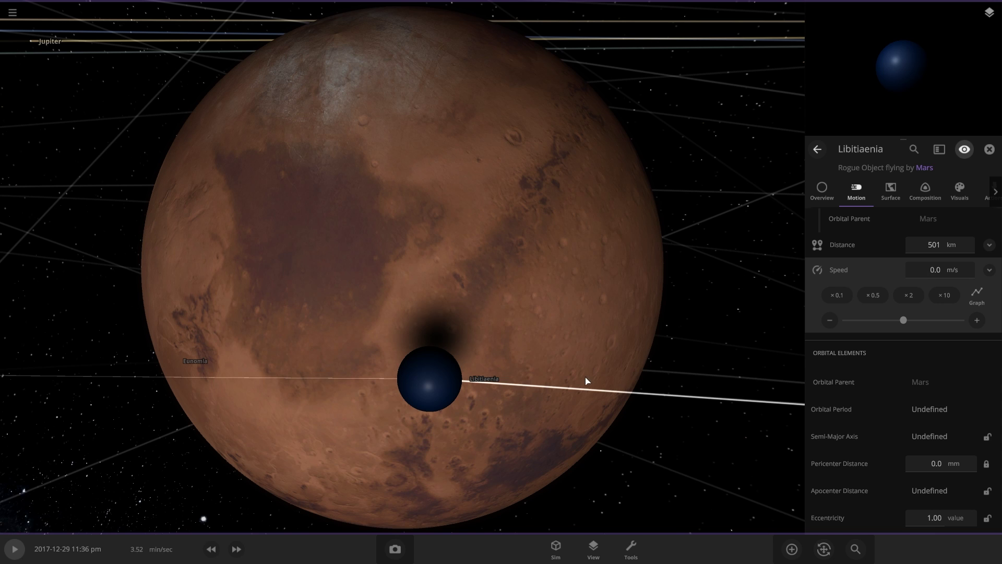
pyautogui.press('space')
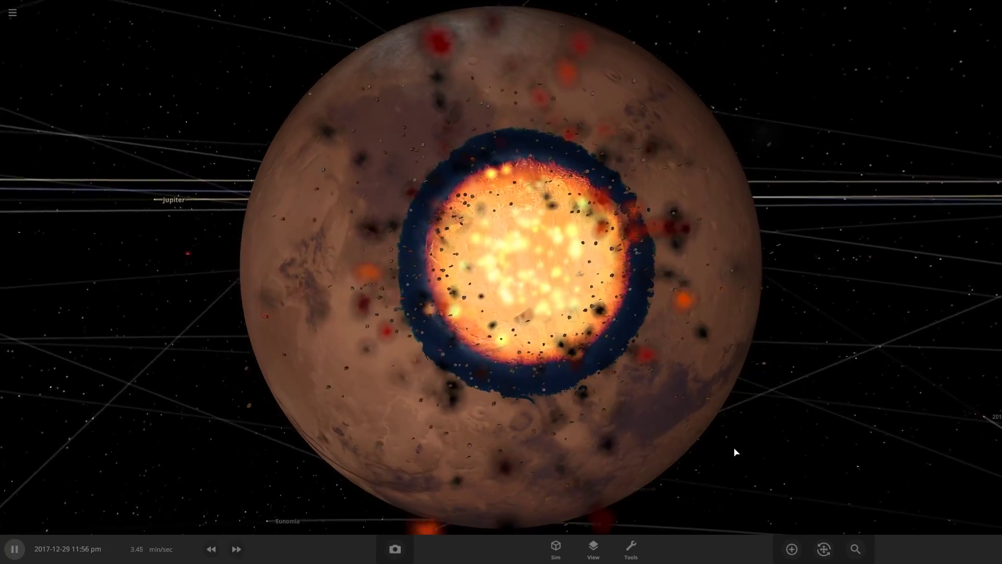
# - Inspect the impact site on Mars and speed the simulation up to about 21 hours per second
pyautogui.scroll(-5, 736, 452)
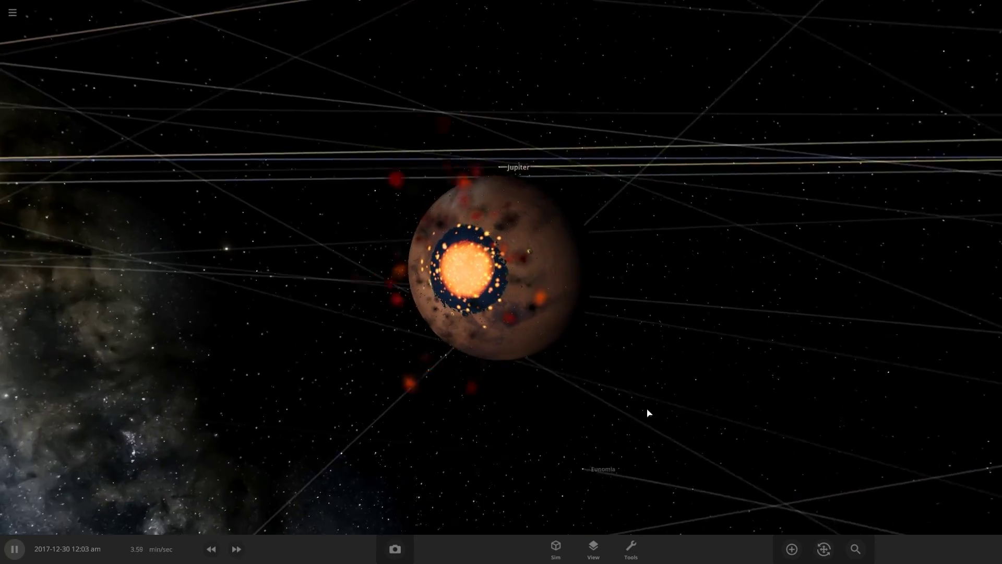
pyautogui.scroll(4, 648, 413)
pyautogui.moveTo(648, 413); pyautogui.dragTo(721, 400)
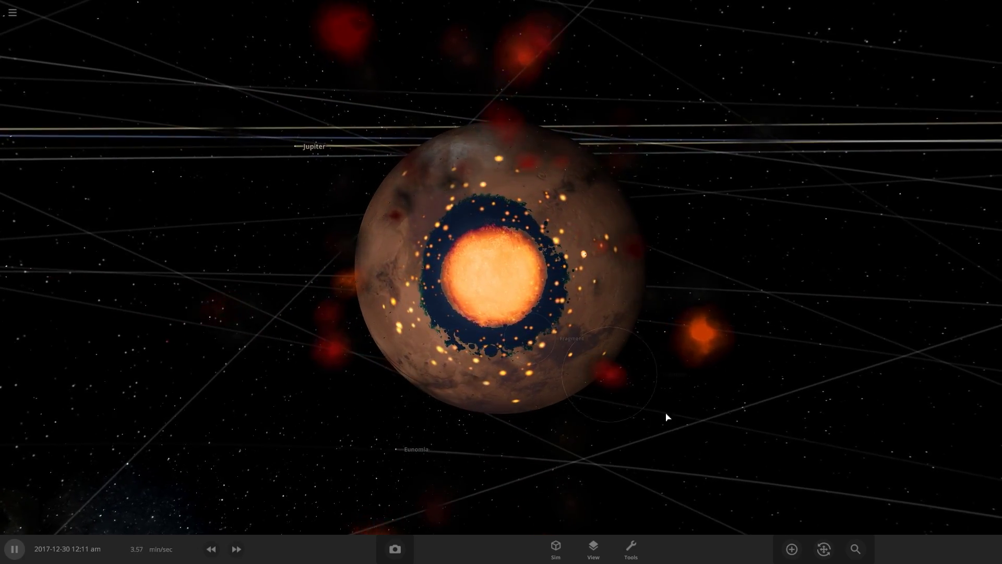
pyautogui.scroll(5, 660, 428)
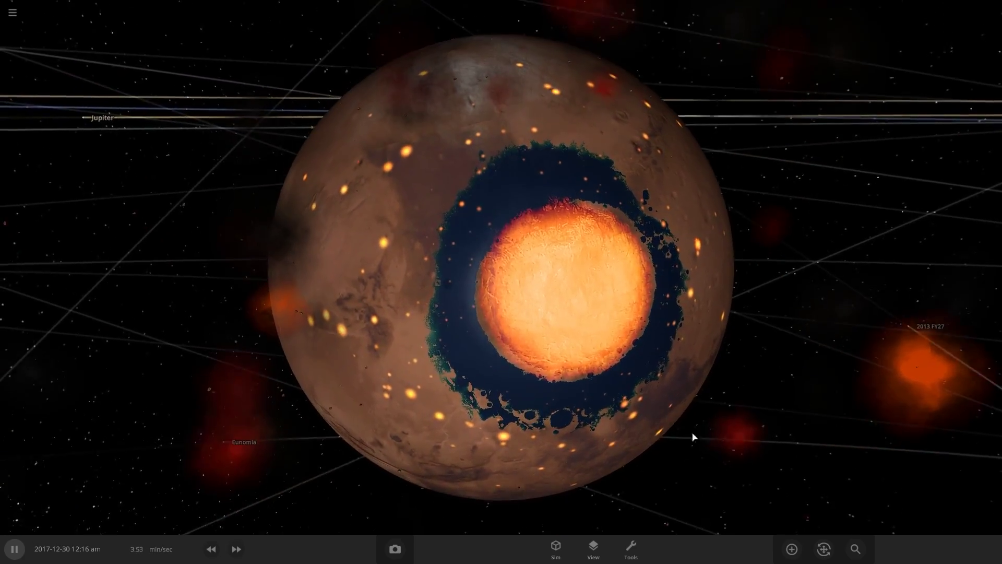
pyautogui.click(243, 547)
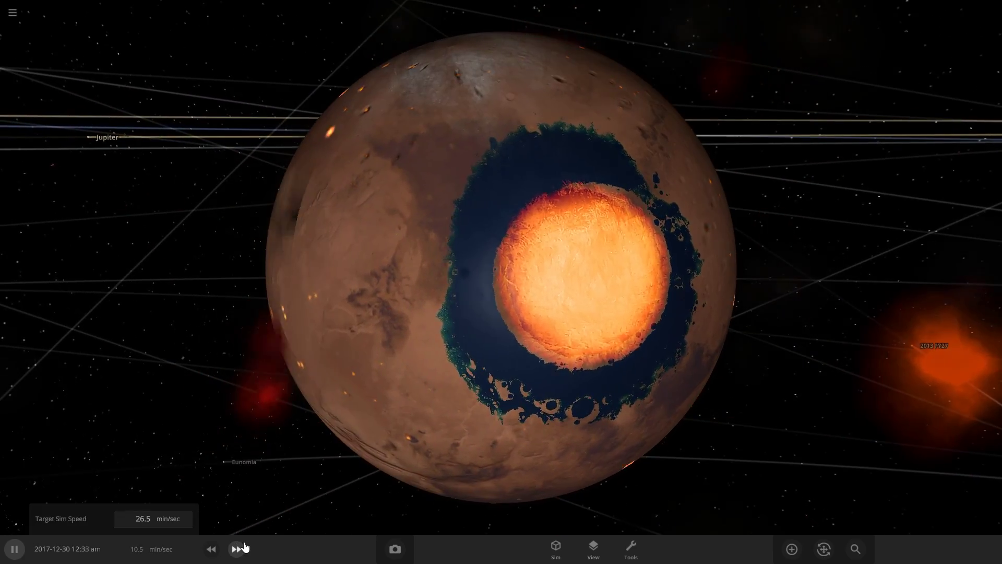
pyautogui.click(243, 547)
pyautogui.click(243, 547)
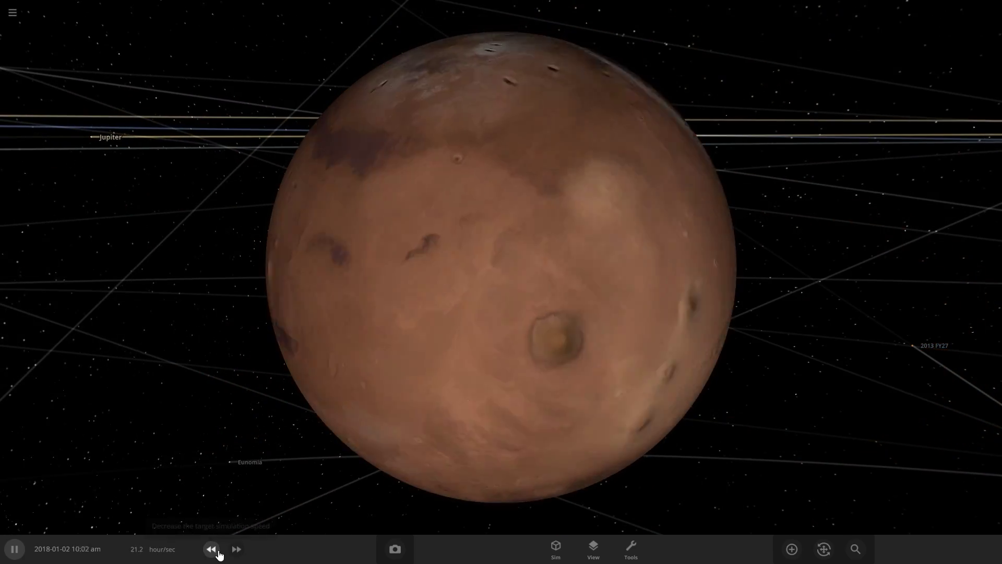
# - Slow the simulation down to about 1.34 minutes per second
pyautogui.click(219, 555)
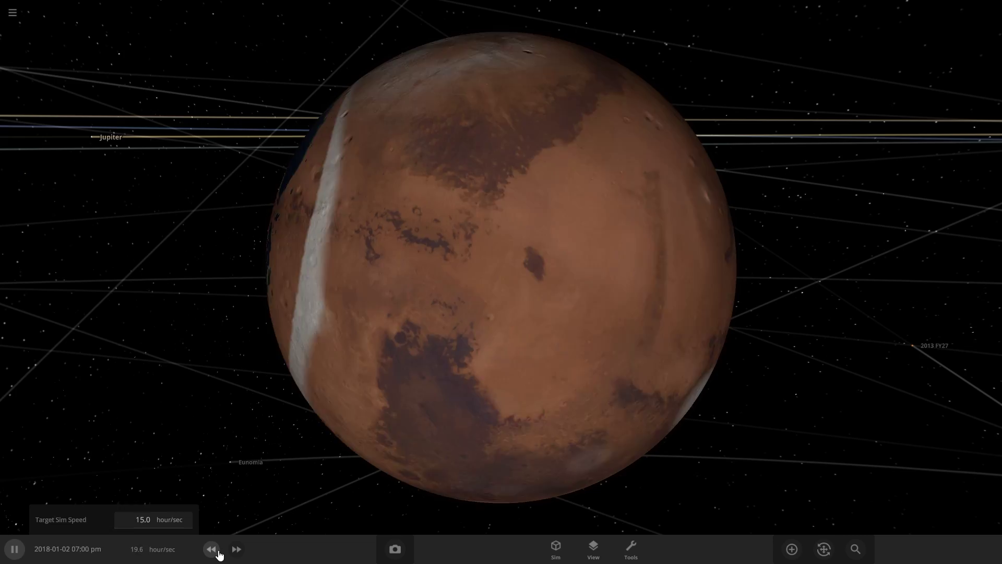
pyautogui.click(211, 550)
pyautogui.click(212, 549)
pyautogui.click(211, 549)
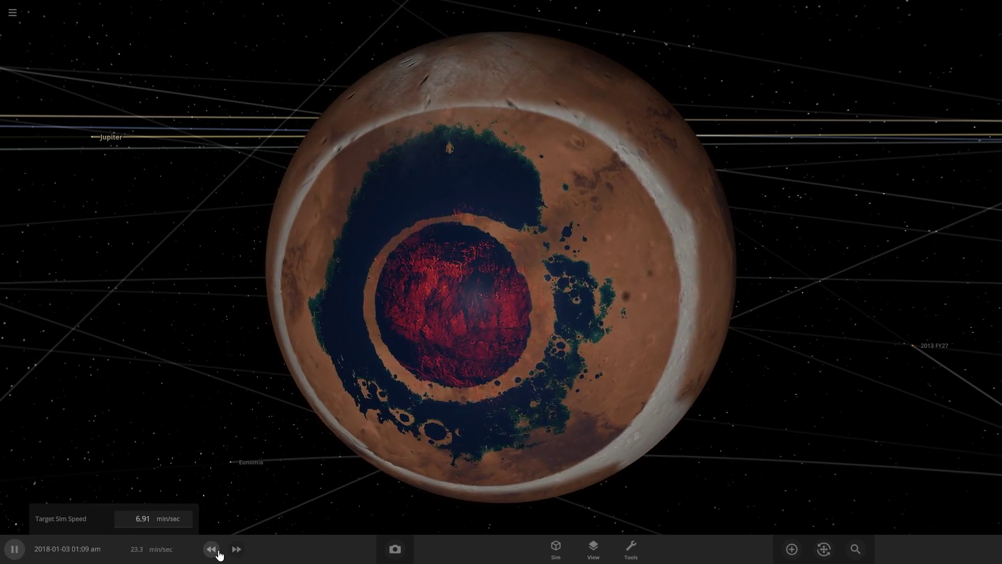
pyautogui.click(219, 555)
# - Select Mars and thicken its atmosphere to an atmosphere mass of 0.537 in Earth units
pyautogui.moveTo(233, 325); pyautogui.dragTo(267, 302)
pyautogui.scroll(-4, 282, 318)
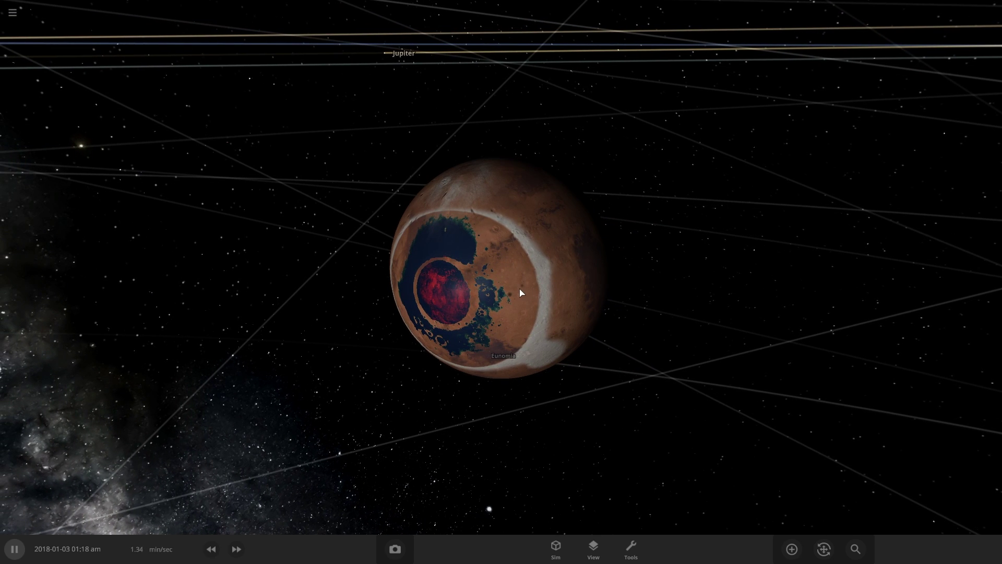
pyautogui.click(521, 293)
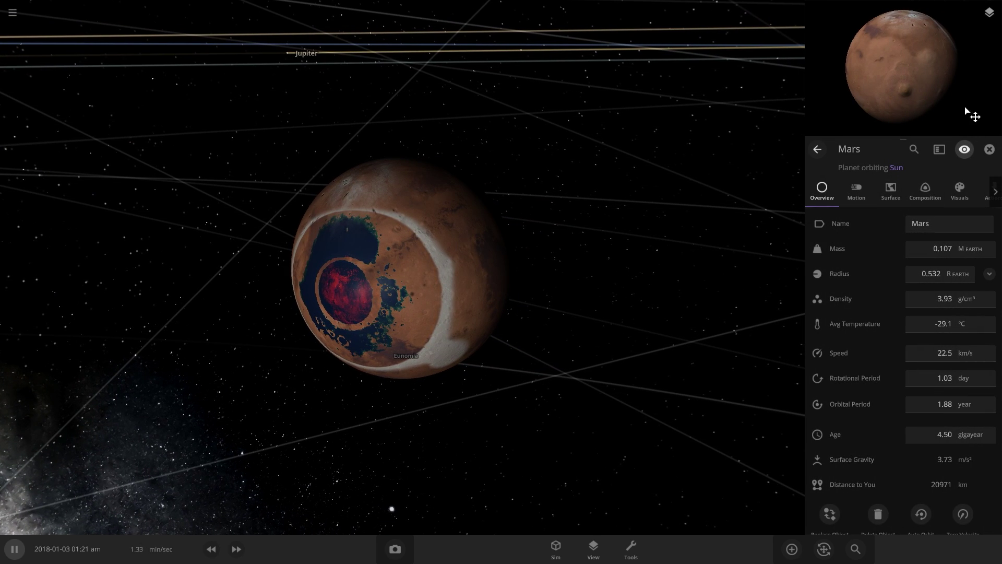
pyautogui.click(892, 194)
pyautogui.scroll(-8, 899, 298)
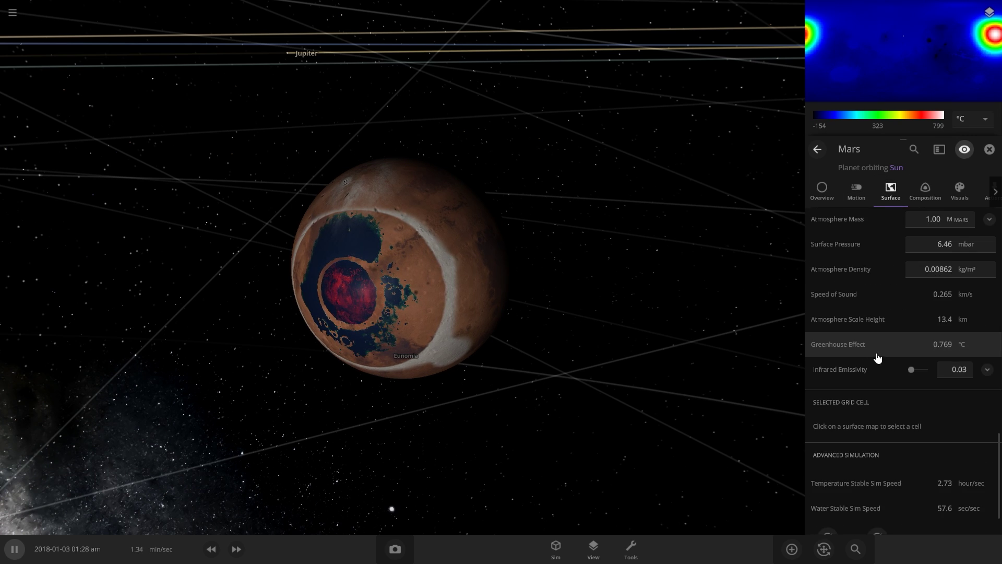
pyautogui.click(927, 308)
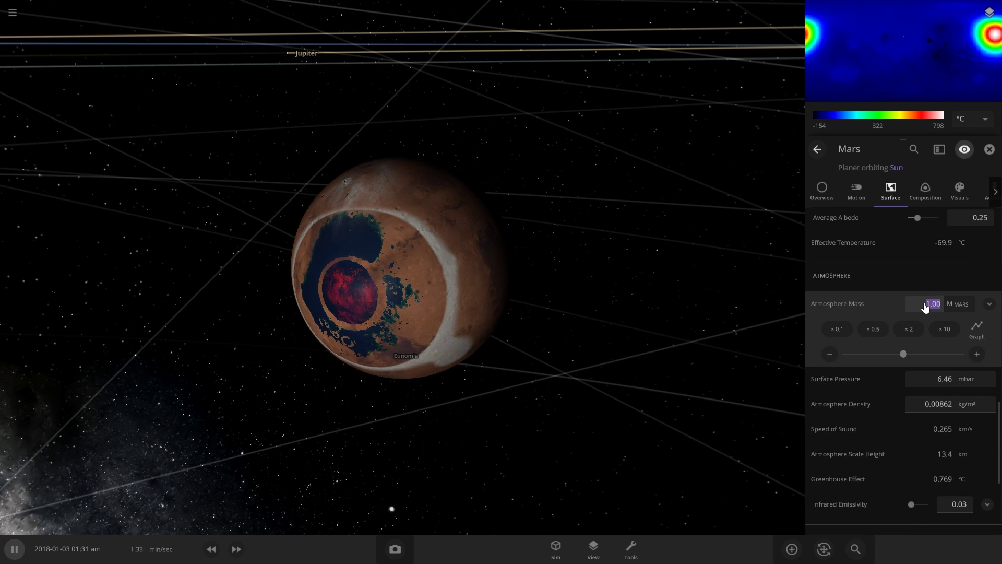
pyautogui.click(948, 308)
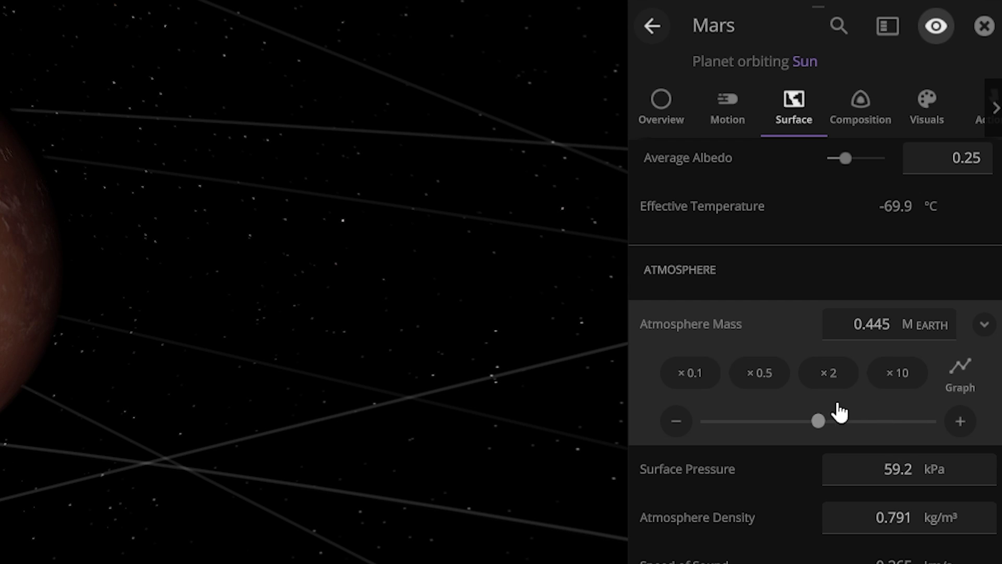
pyautogui.moveTo(838, 412); pyautogui.dragTo(964, 412)
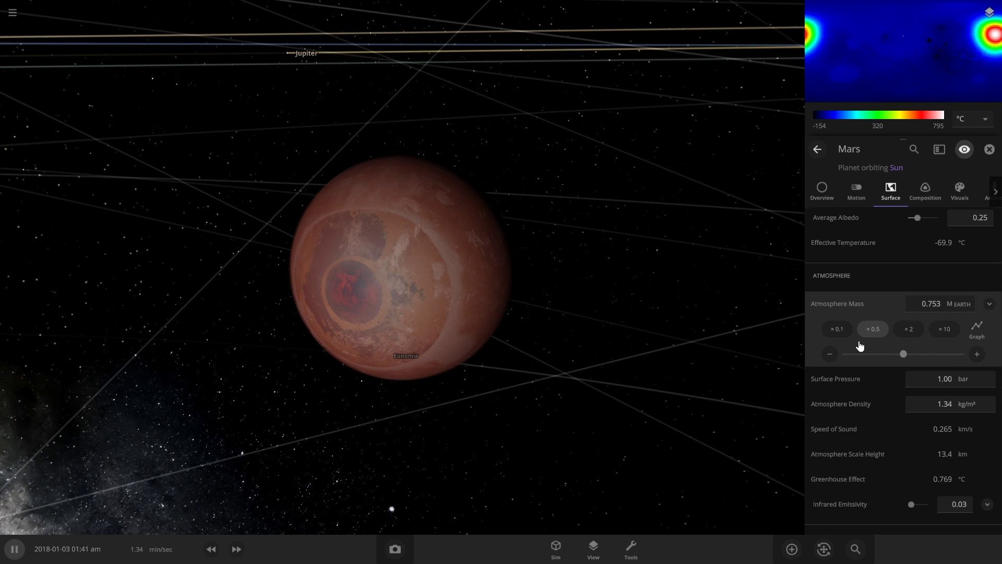
pyautogui.moveTo(636, 270); pyautogui.dragTo(620, 326)
pyautogui.scroll(4, 620, 326)
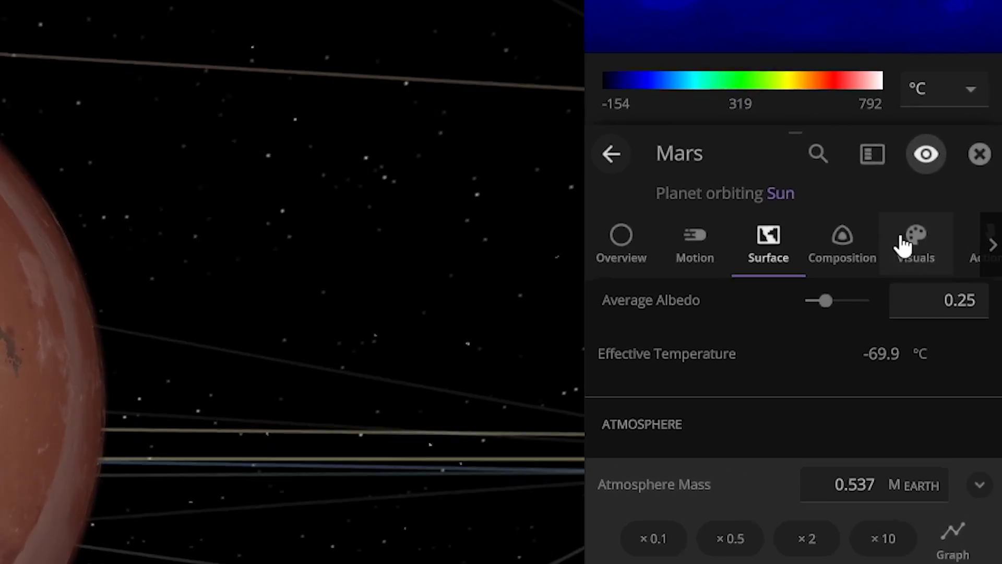
# - Review Mars's visual layers, composition, core properties and Earth-similarity comparisons, and close its properties
pyautogui.click(903, 244)
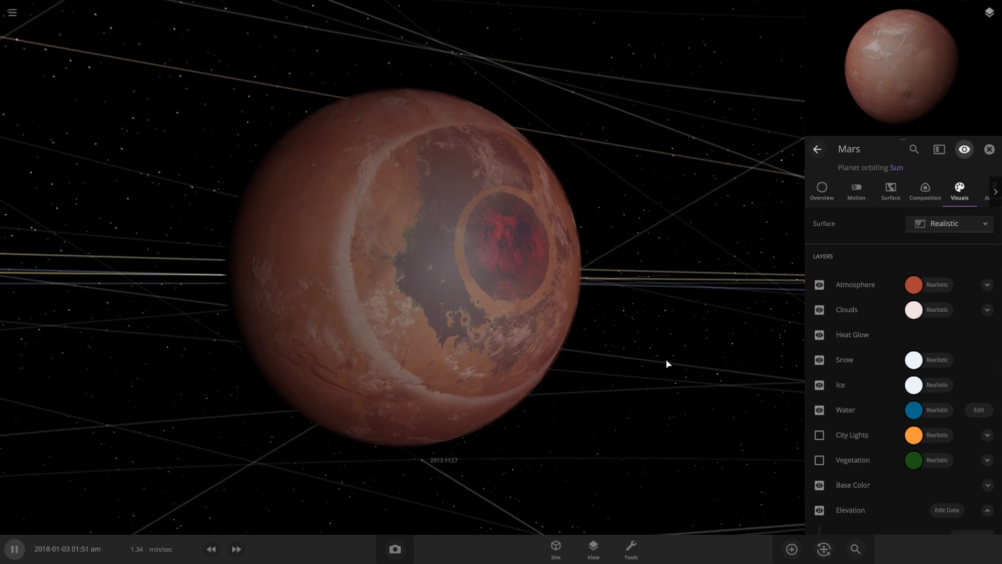
pyautogui.moveTo(760, 340); pyautogui.dragTo(663, 336)
pyautogui.scroll(-4, 823, 365)
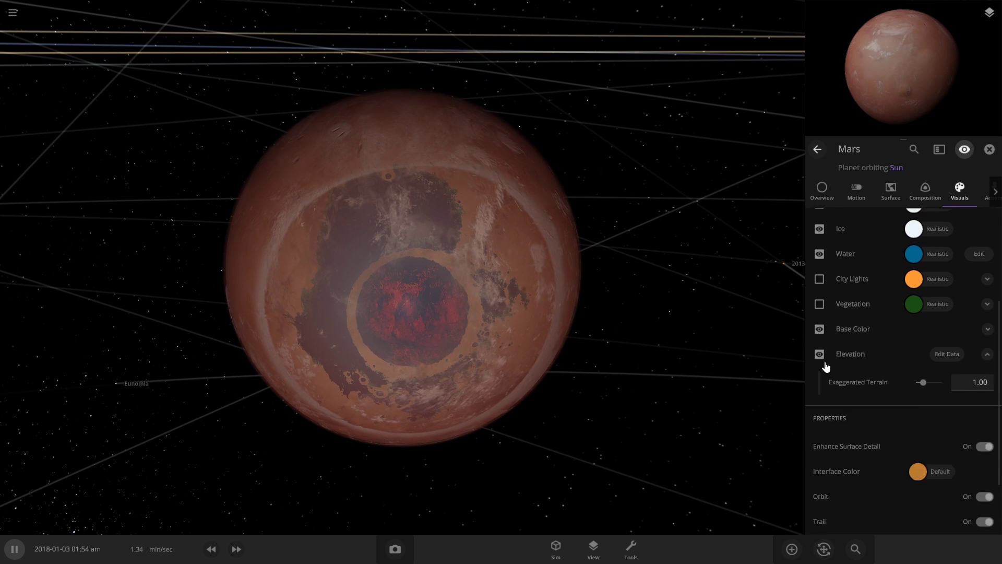
pyautogui.click(922, 197)
pyautogui.scroll(-5, 876, 410)
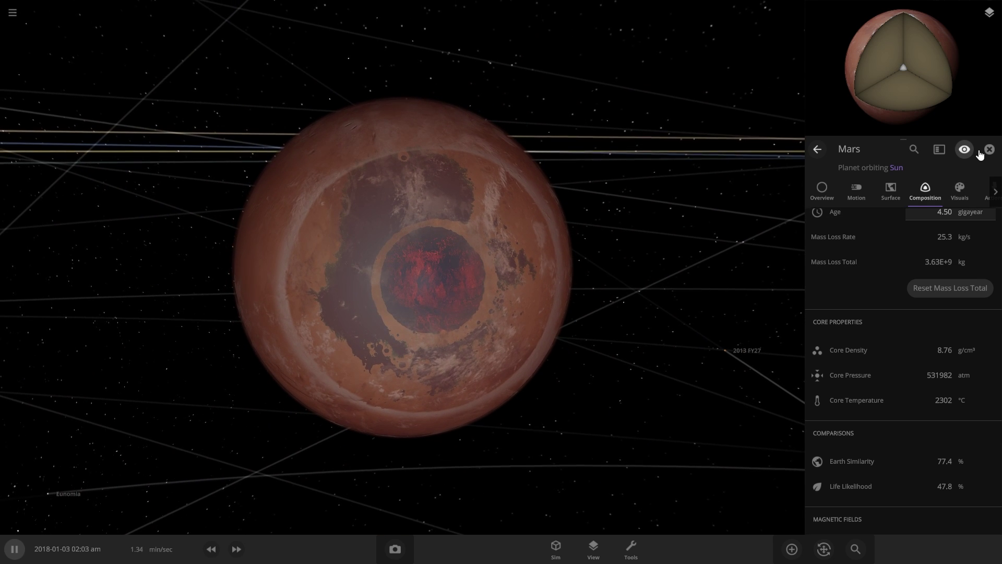
pyautogui.click(970, 151)
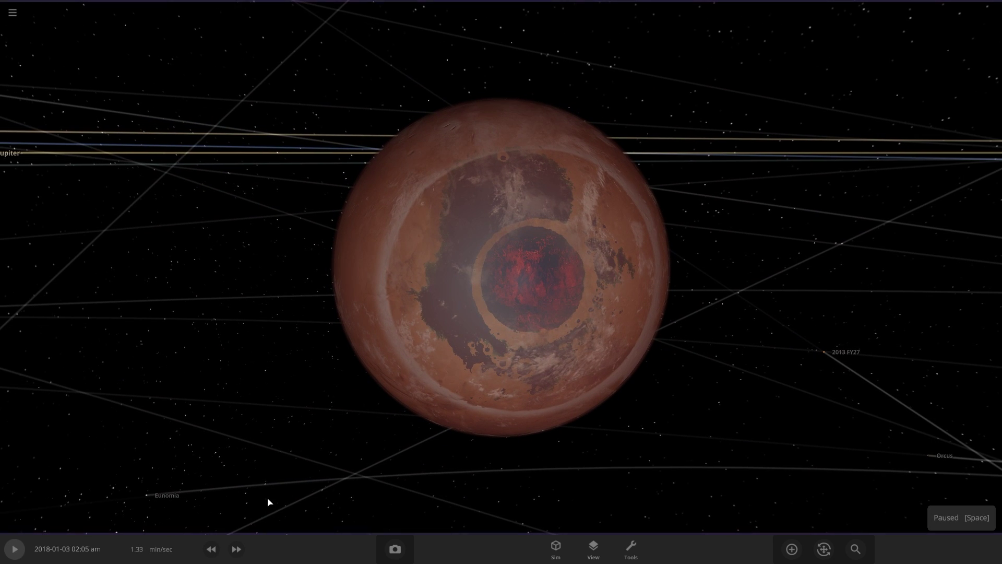
# - Run the simulation forward at about 2 months per second, and bring the target speed back down to 8.38 min/sec
pyautogui.click(243, 552)
pyautogui.click(243, 553)
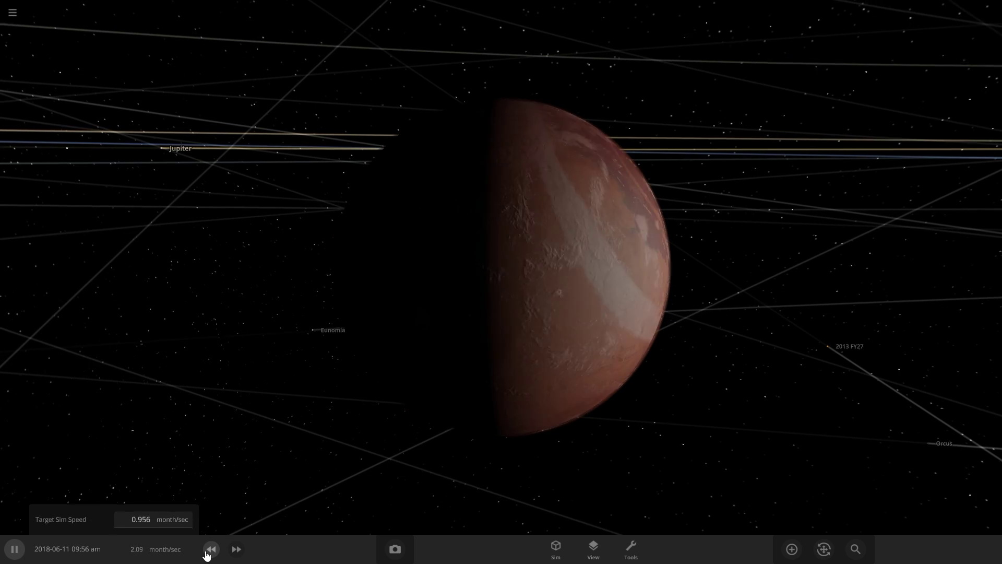
pyautogui.click(207, 556)
pyautogui.click(211, 549)
pyautogui.click(211, 549)
pyautogui.click(211, 549)
pyautogui.click(211, 549)
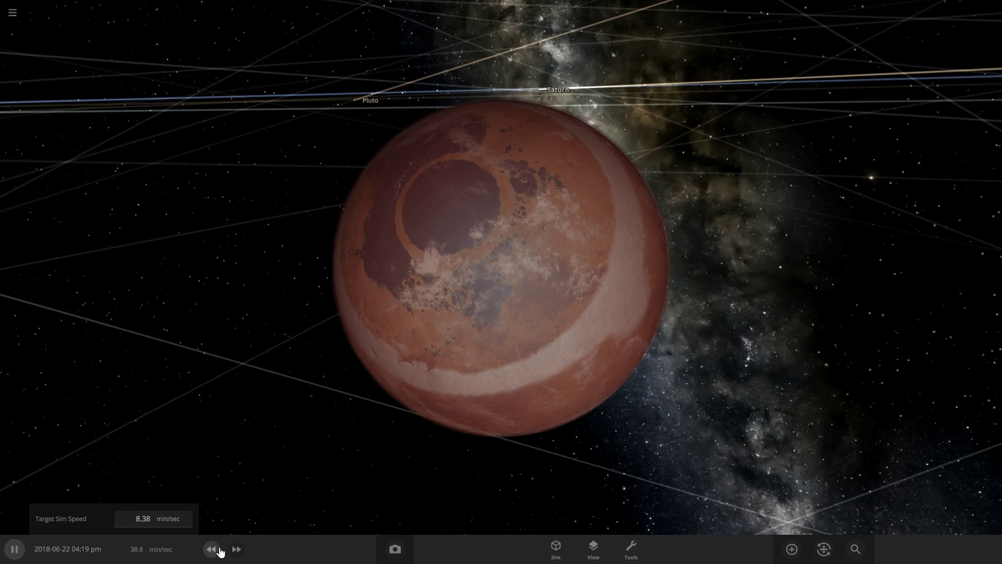
# - Add a second body of 100% water flying into Mars, edit its mass and open its motion settings
pyautogui.click(791, 549)
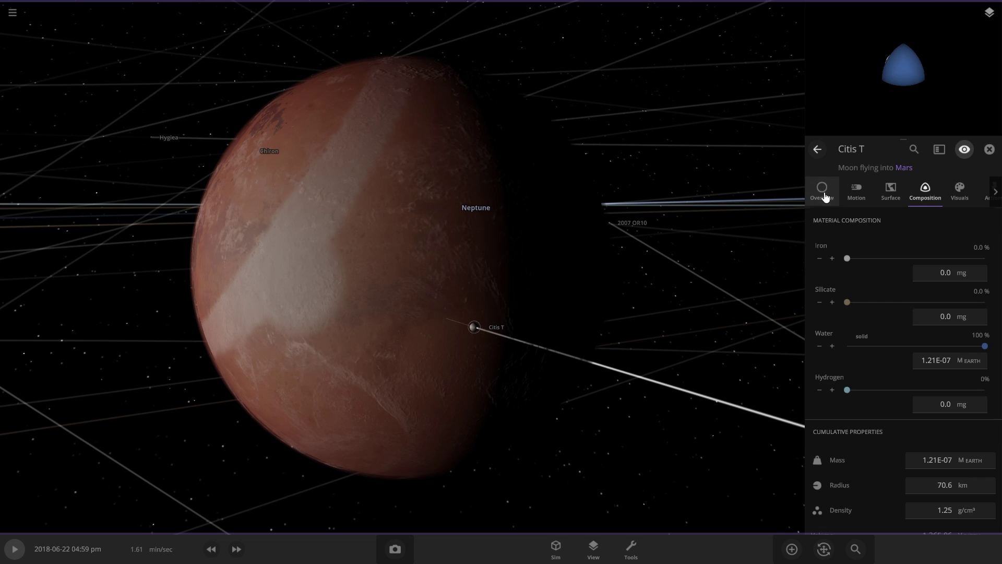
pyautogui.click(822, 191)
pyautogui.click(920, 250)
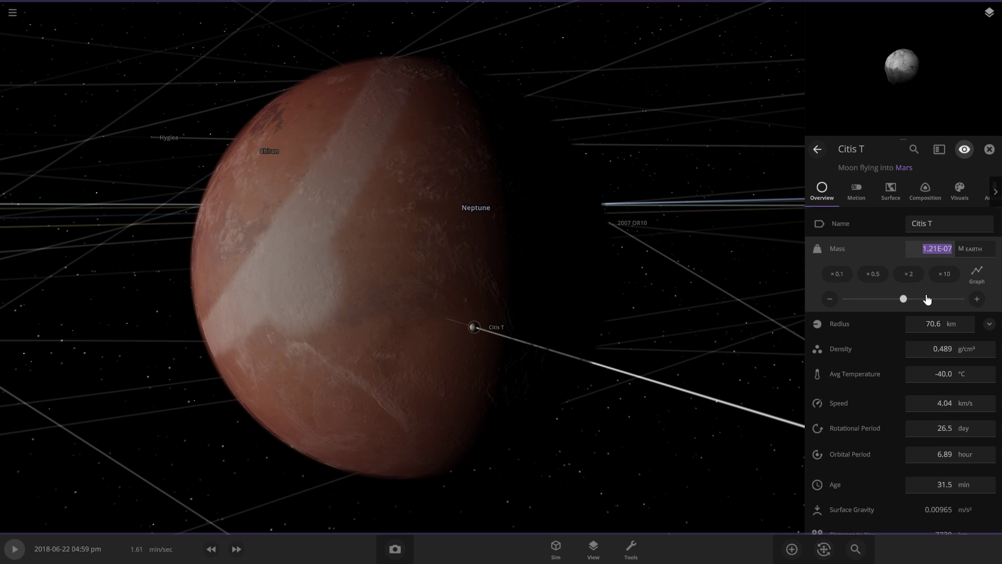
pyautogui.click(856, 191)
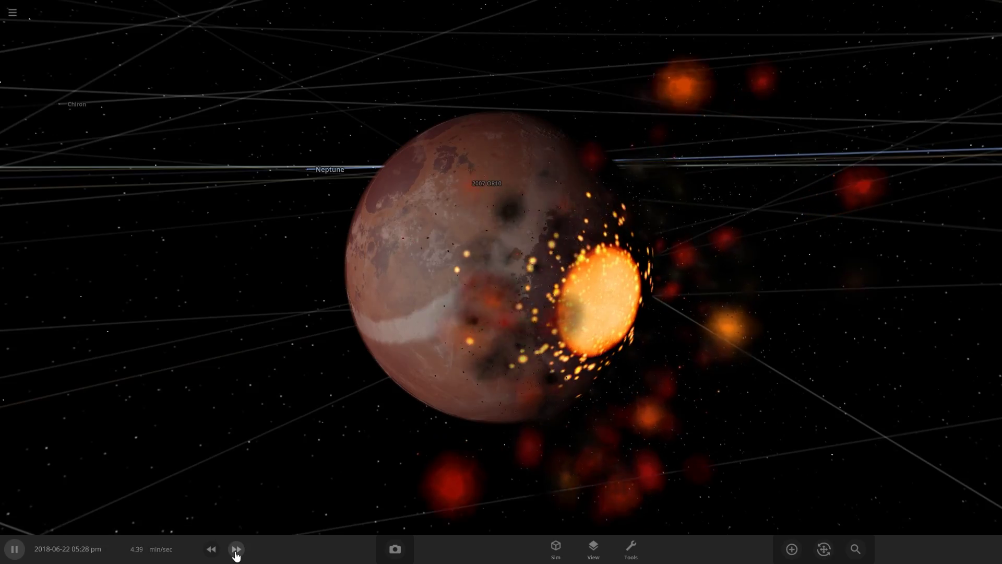
# - Run the simulation faster to play out the impact on Mars, and slow it back down to about 1.2 hour/sec
pyautogui.click(236, 549)
pyautogui.click(212, 554)
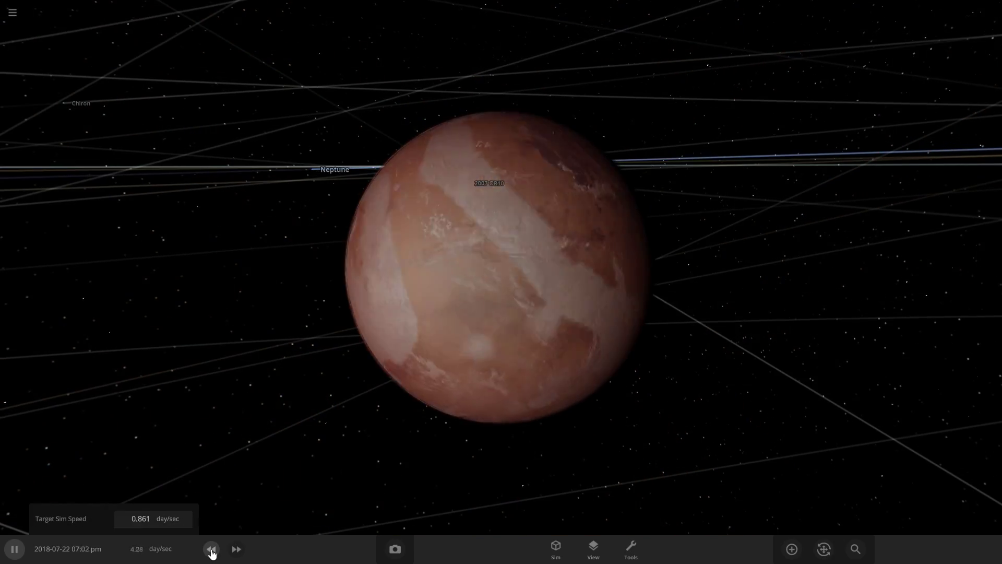
pyautogui.moveTo(579, 394); pyautogui.dragTo(528, 281)
# - Open Mars's surface properties and set the number of atmosphere layers to 7
pyautogui.click(526, 277)
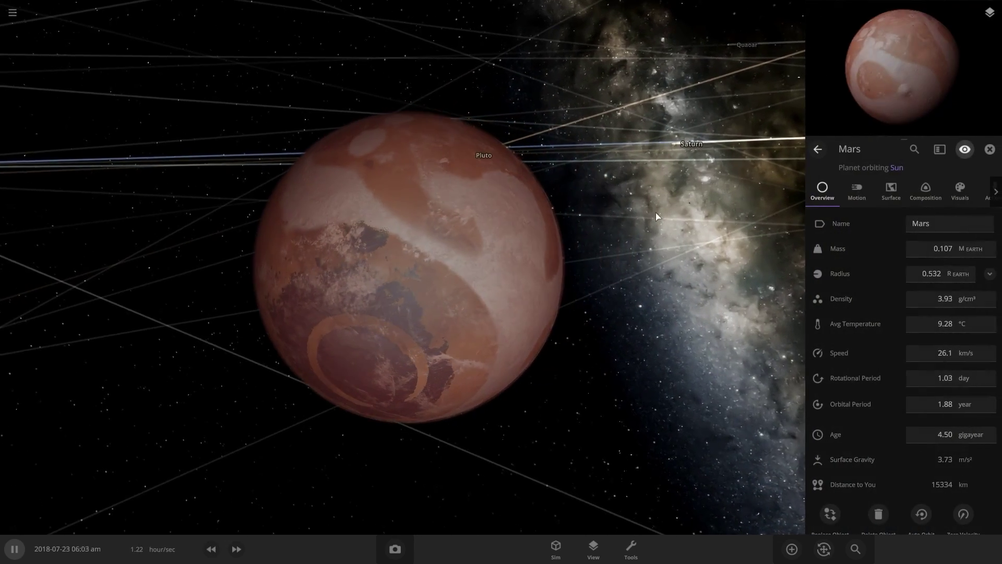
pyautogui.click(881, 193)
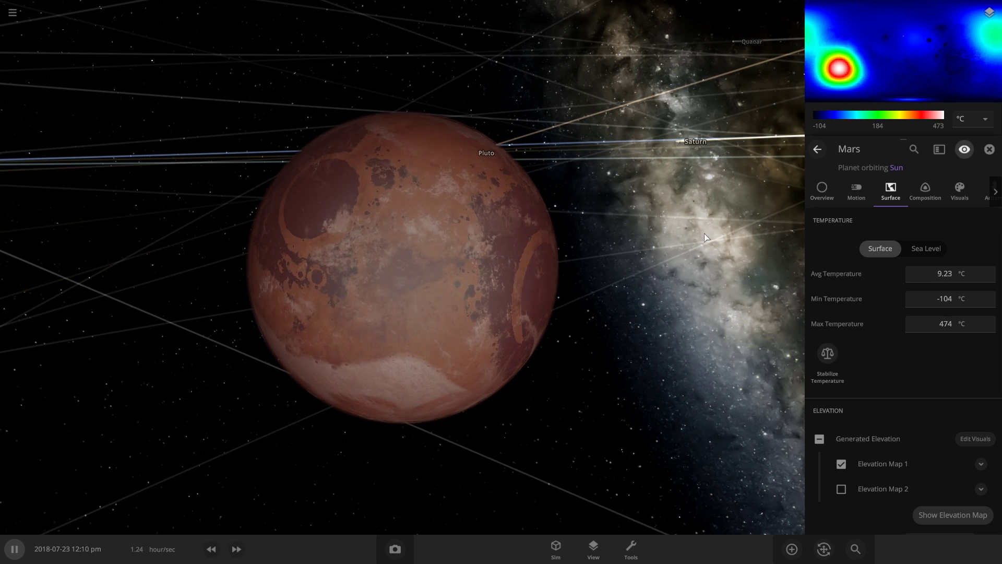
pyautogui.click(922, 202)
pyautogui.scroll(-10, 958, 331)
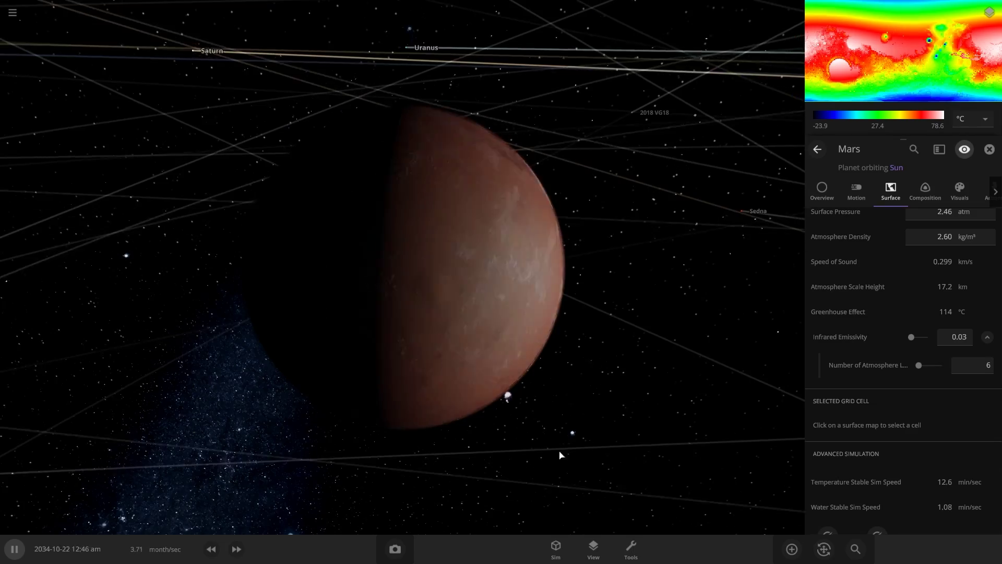
pyautogui.click(978, 362)
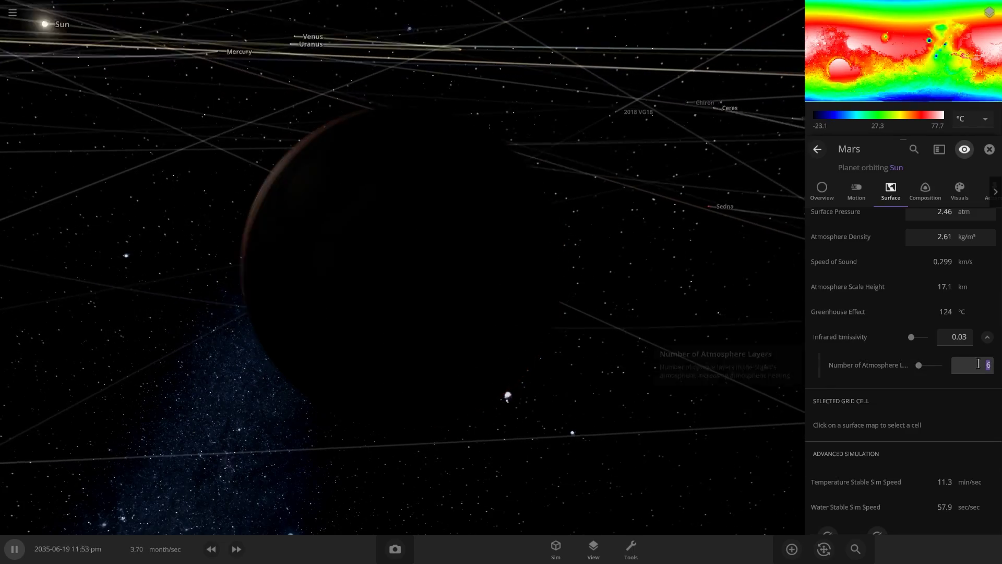
# - Slow the simulation from months per second down to about 13.6 min/sec
pyautogui.click(213, 550)
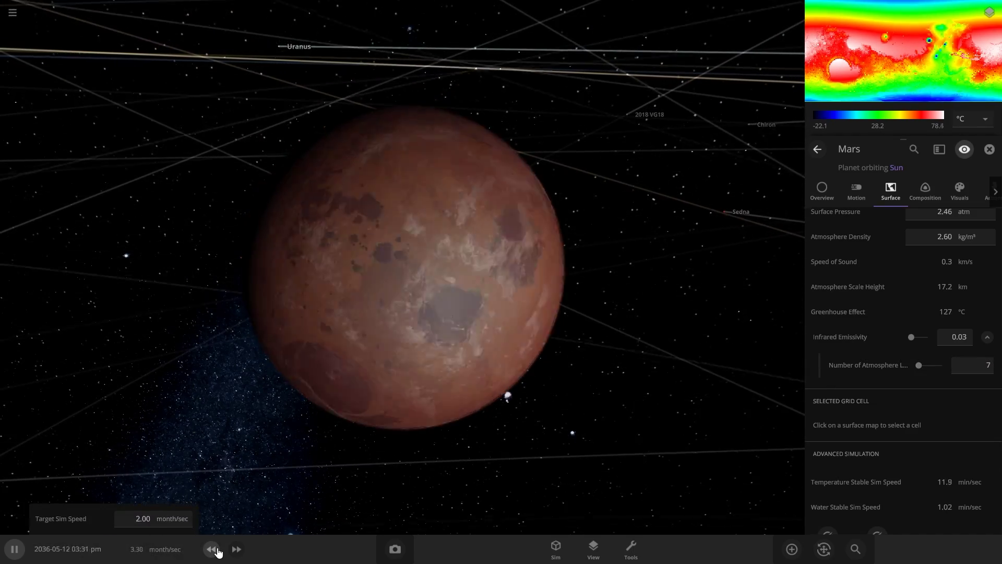
pyautogui.click(212, 549)
pyautogui.click(212, 549)
pyautogui.click(212, 549)
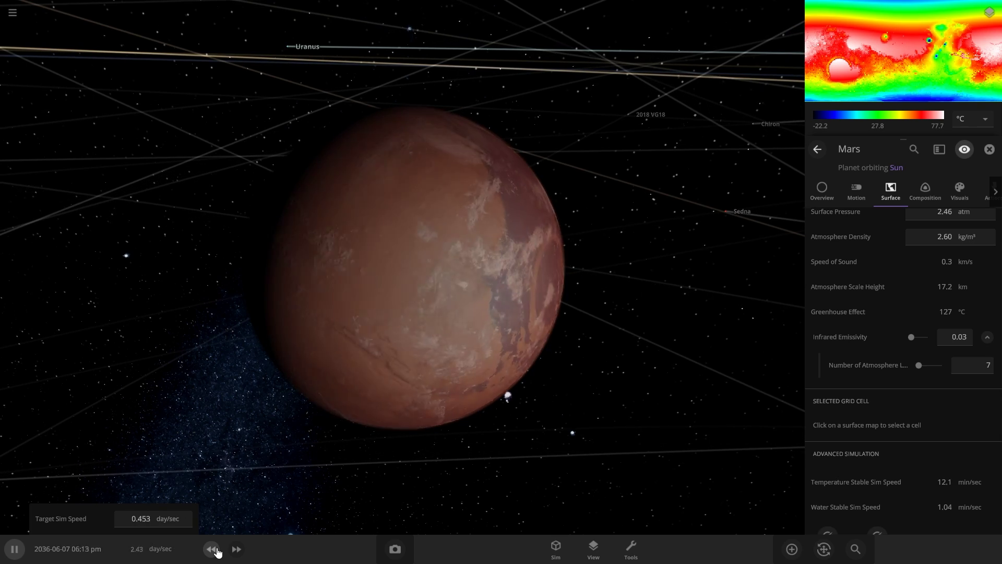
pyautogui.click(213, 549)
# - Close Mars's properties and add another body that crashes into the planet
pyautogui.moveTo(334, 412); pyautogui.dragTo(376, 394)
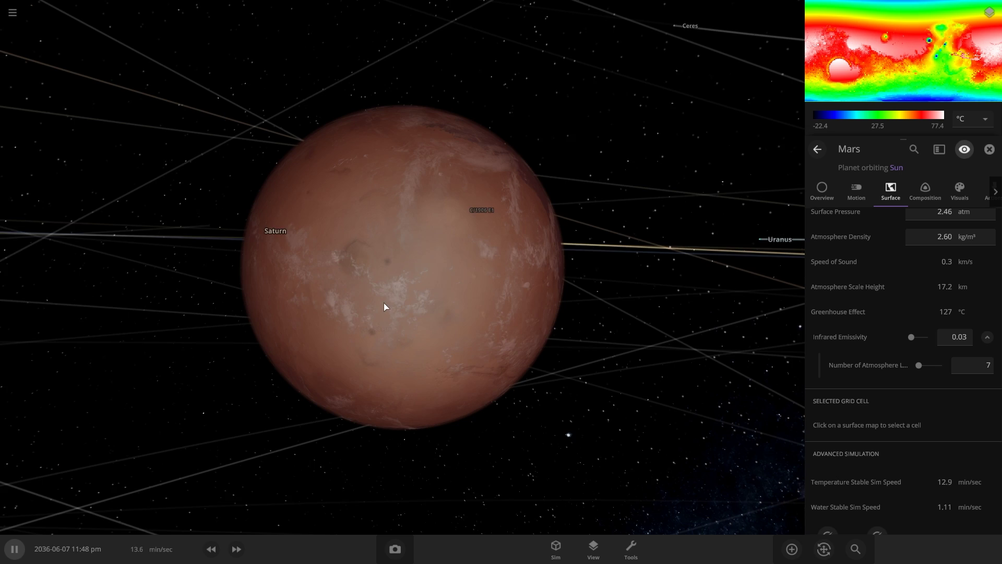
pyautogui.scroll(3, 408, 292)
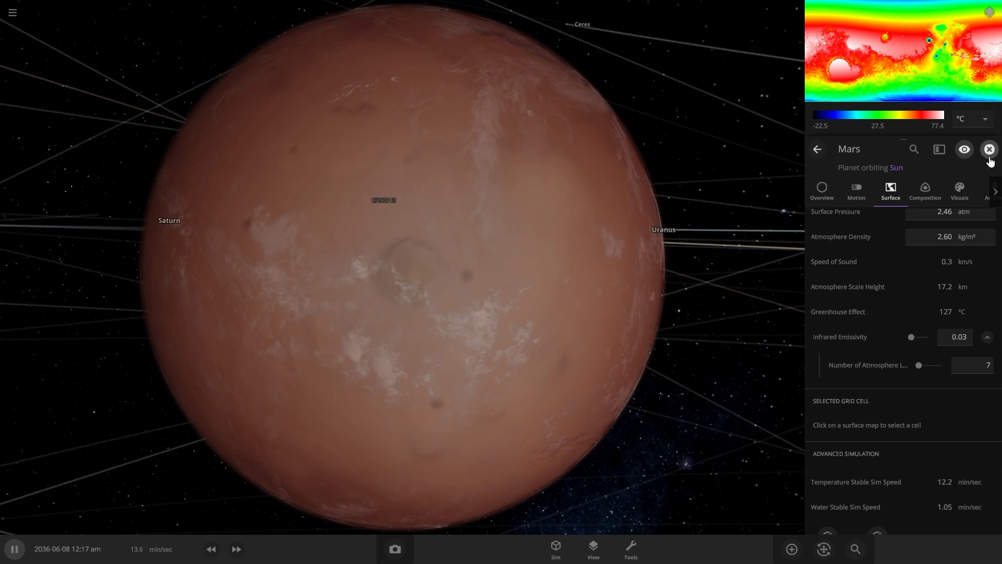
pyautogui.click(990, 153)
pyautogui.click(792, 549)
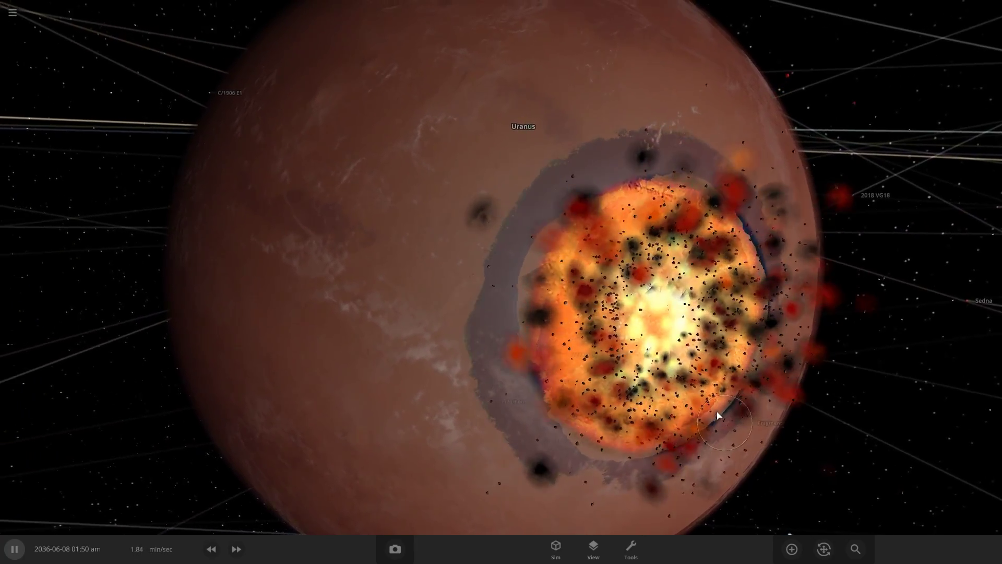
# - Raise the target simulation speed past 11.8 hour/sec to play out the impact, and bring it back down to minutes per second
pyautogui.scroll(-5, 718, 415)
pyautogui.click(236, 549)
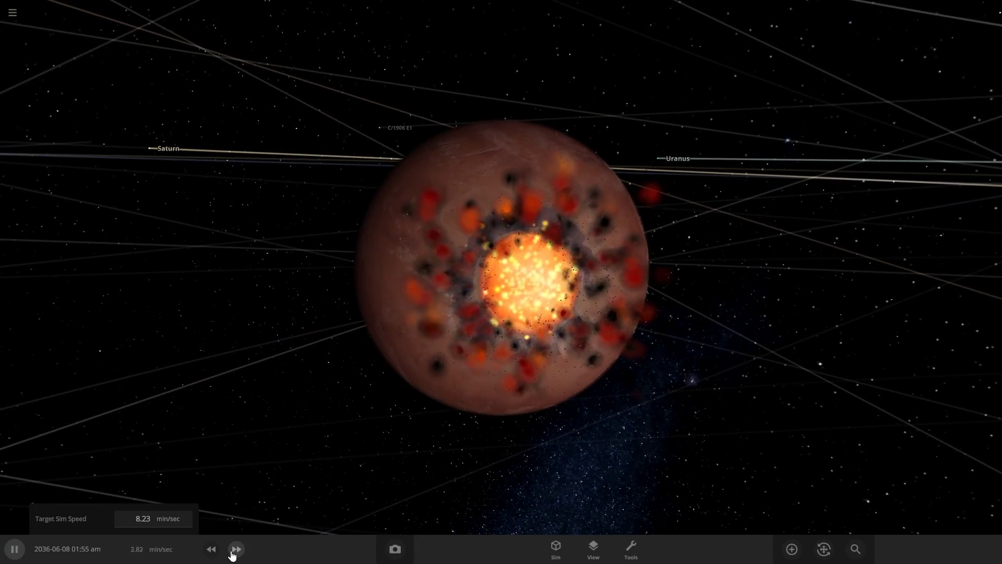
pyautogui.click(234, 551)
pyautogui.click(233, 552)
pyautogui.click(234, 551)
pyautogui.click(234, 548)
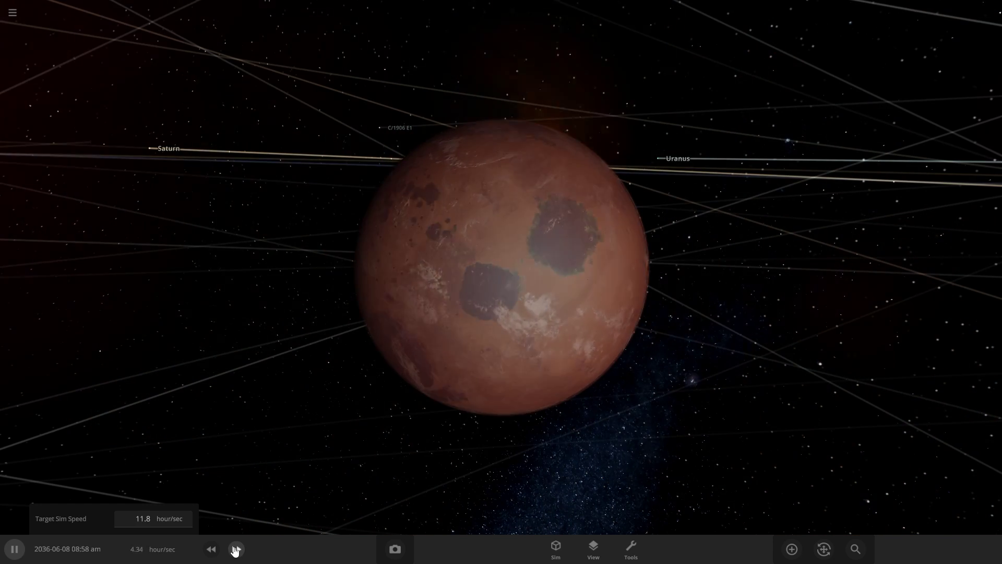
pyautogui.click(235, 550)
pyautogui.click(205, 554)
pyautogui.click(204, 554)
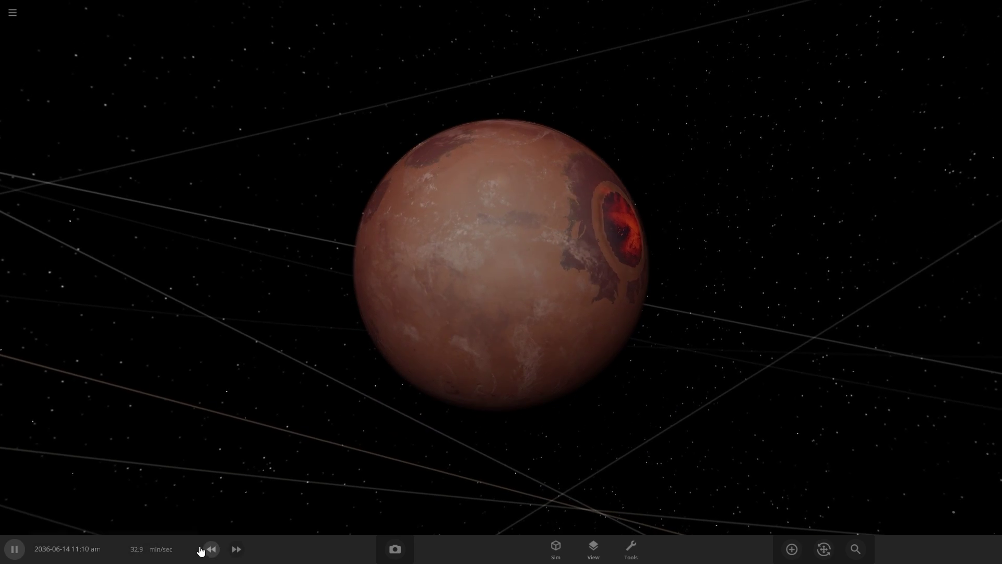
pyautogui.click(203, 553)
# - Set the speed of the body flying into Mars to 0 km/s relative to its orbital parent
pyautogui.scroll(3, 355, 509)
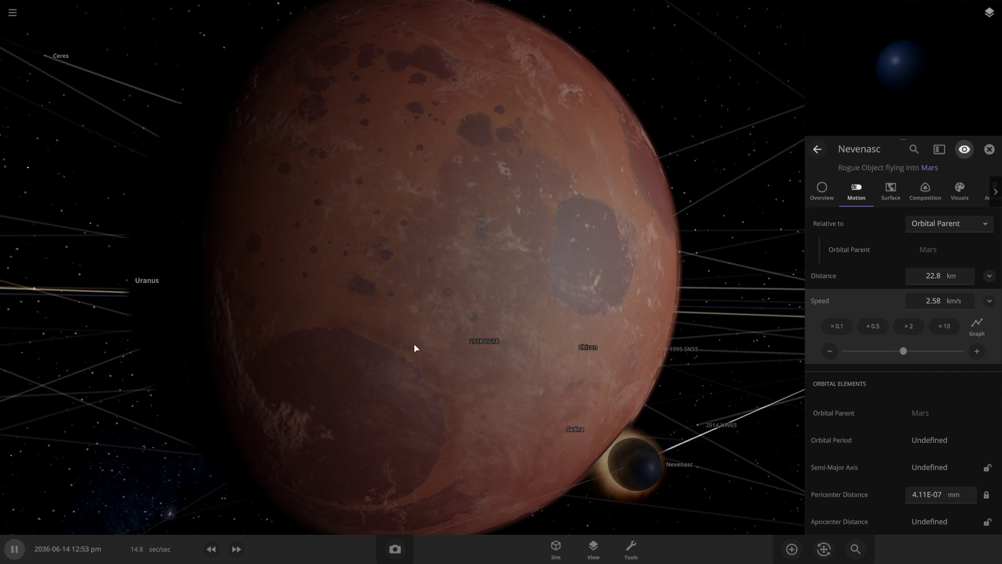
pyautogui.click(910, 302)
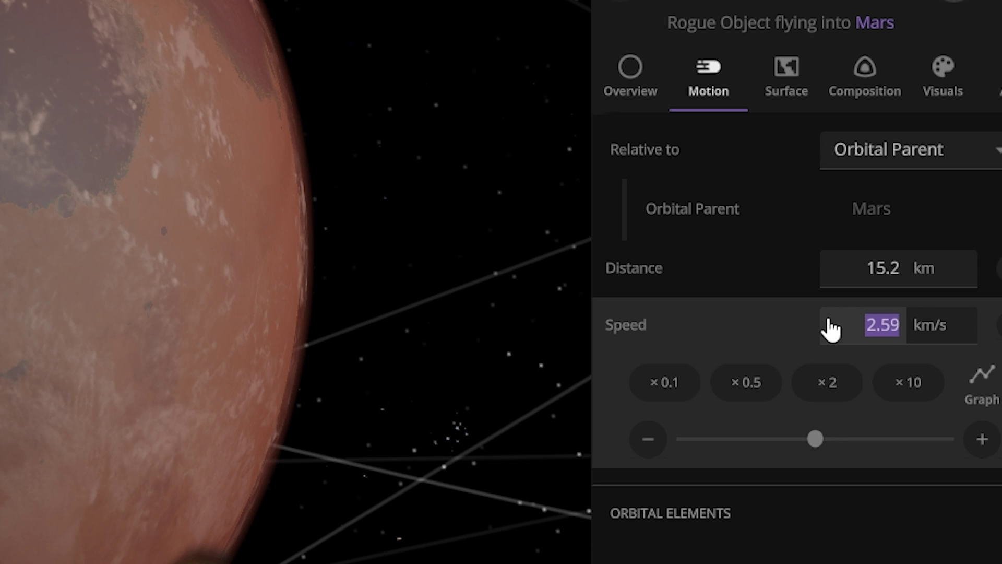
pyautogui.write('0')
pyautogui.press('Return')
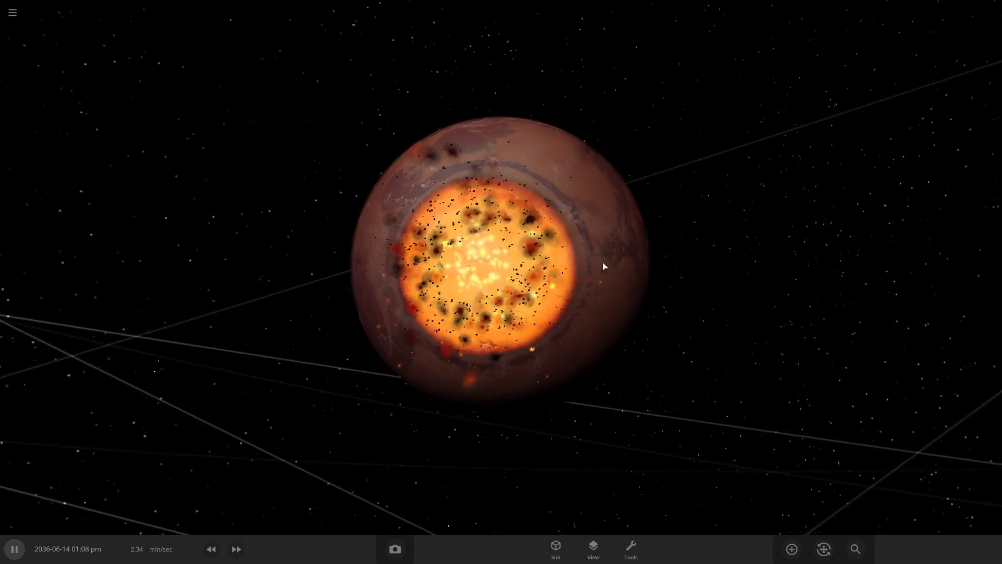
# - View the fresh impact from another side and speed the simulation up to about 1.17 month/sec
pyautogui.moveTo(603, 266); pyautogui.dragTo(598, 329)
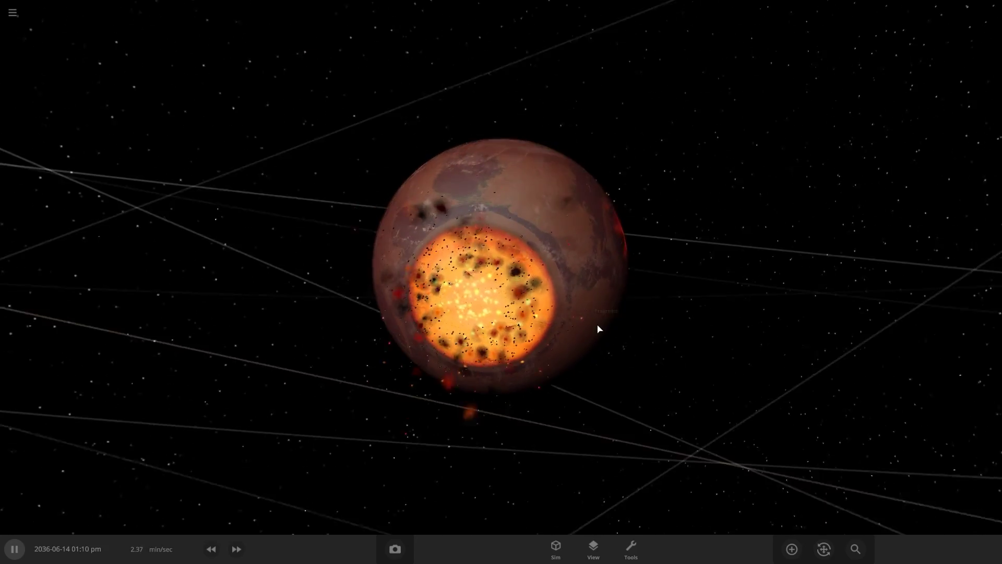
pyautogui.moveTo(618, 235); pyautogui.dragTo(562, 251)
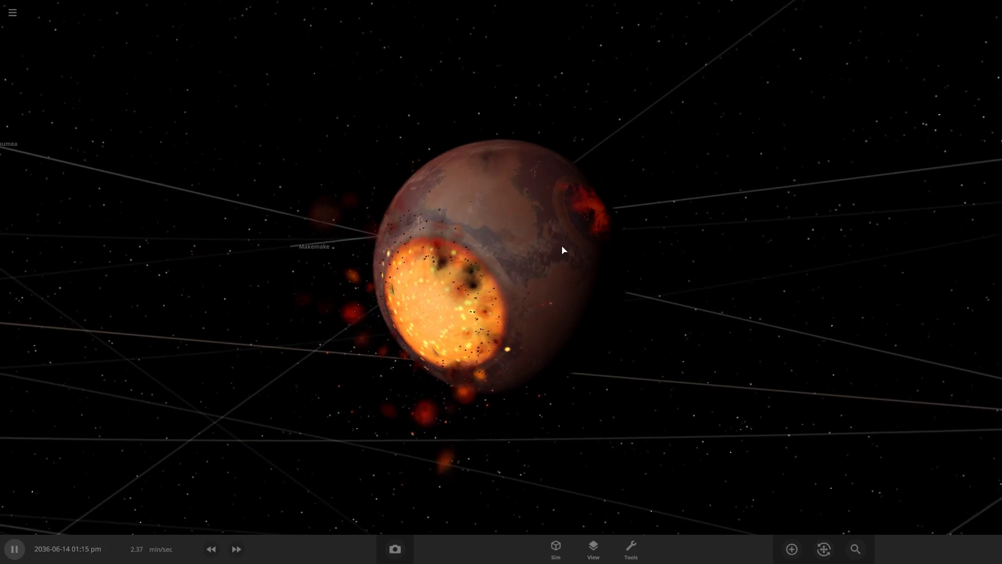
pyautogui.click(237, 549)
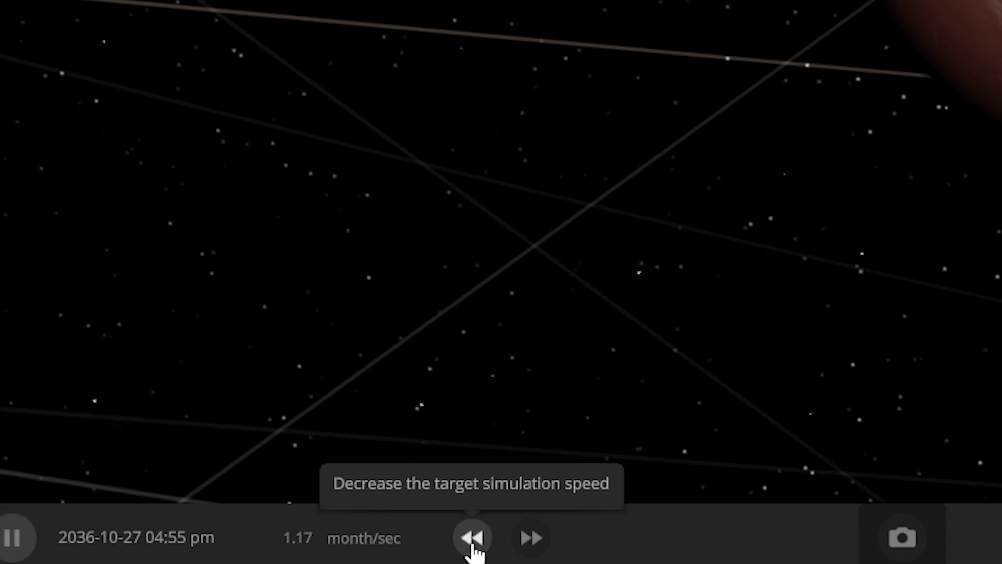
# - Lower the target simulation speed to 31.4 min/sec
pyautogui.click(473, 543)
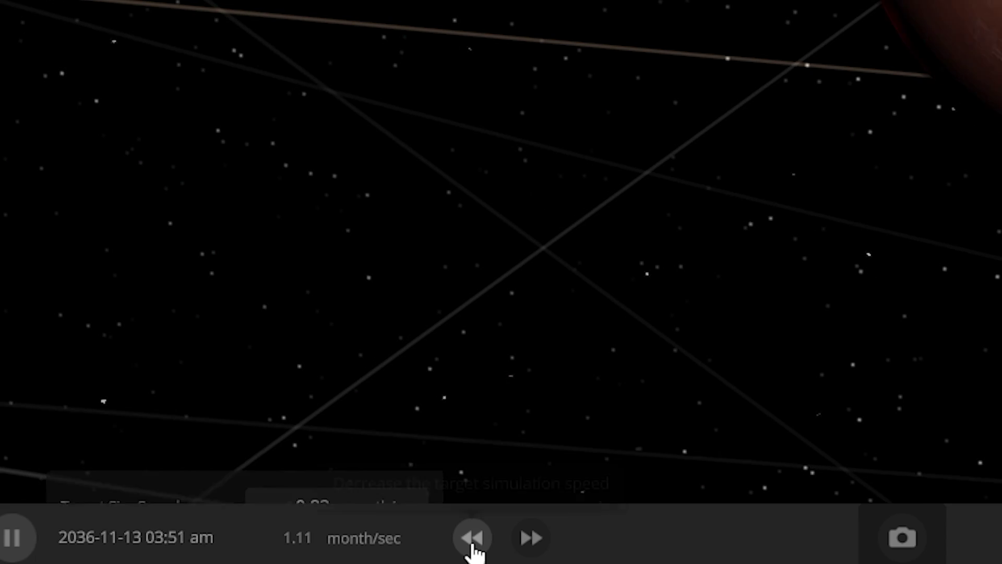
pyautogui.click(472, 539)
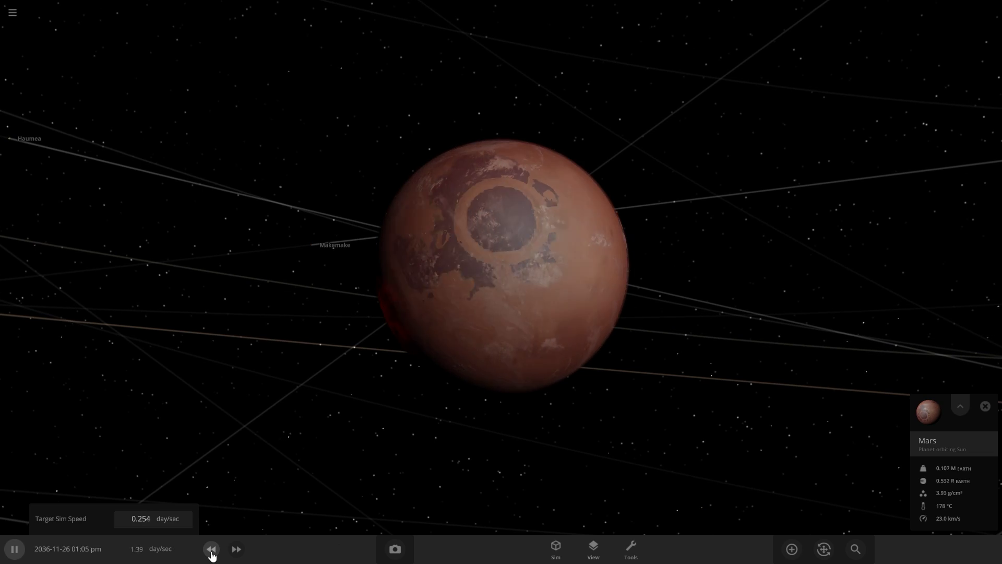
pyautogui.click(212, 552)
pyautogui.moveTo(334, 459); pyautogui.dragTo(234, 518)
pyautogui.click(211, 549)
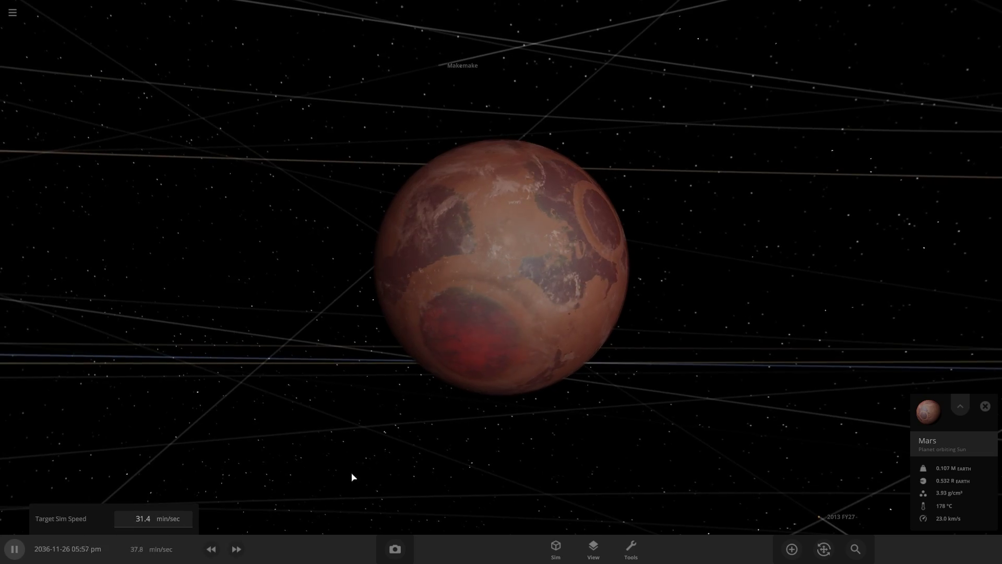
# - Examine the craters on Mars, and review its surface, core properties and Earth-similarity comparisons
pyautogui.moveTo(352, 477); pyautogui.dragTo(233, 459)
pyautogui.scroll(5, 233, 459)
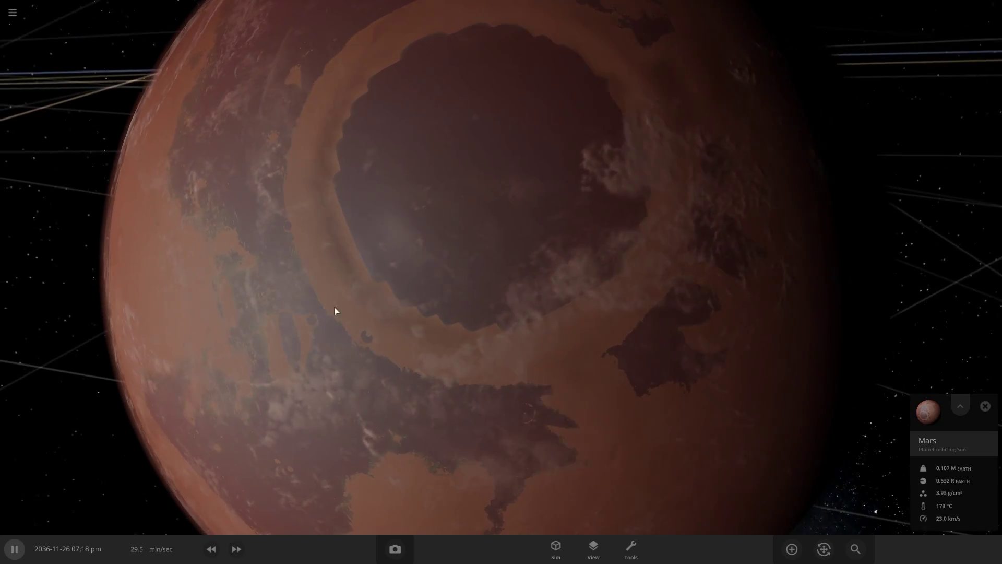
pyautogui.scroll(-5, 350, 292)
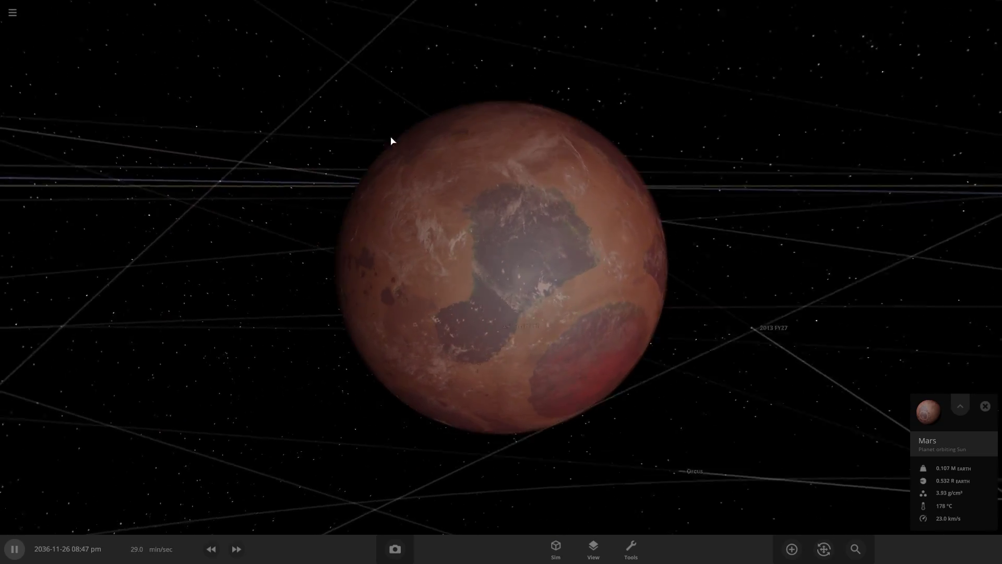
pyautogui.moveTo(510, 268); pyautogui.dragTo(470, 374)
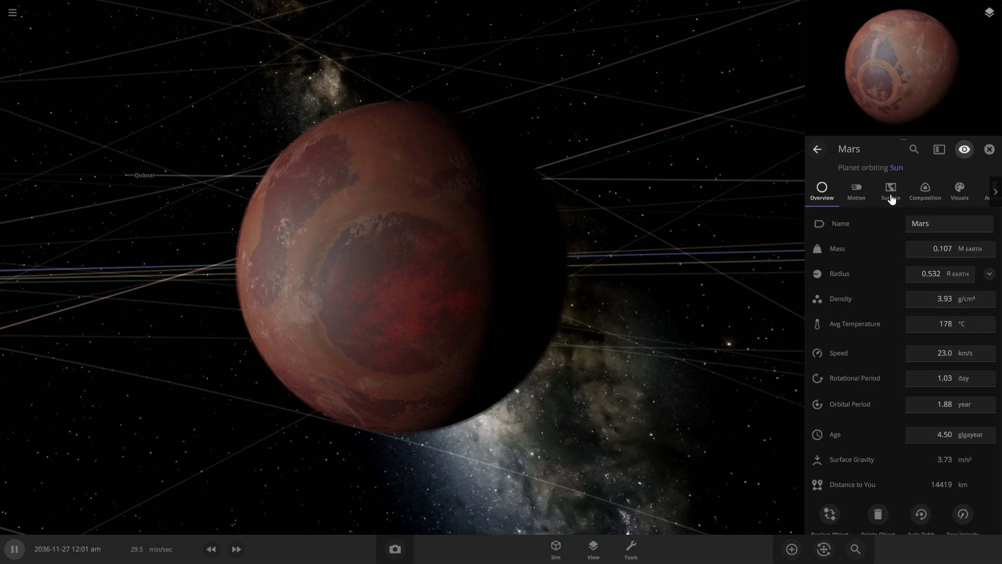
pyautogui.click(892, 199)
pyautogui.click(925, 190)
pyautogui.scroll(-6, 924, 366)
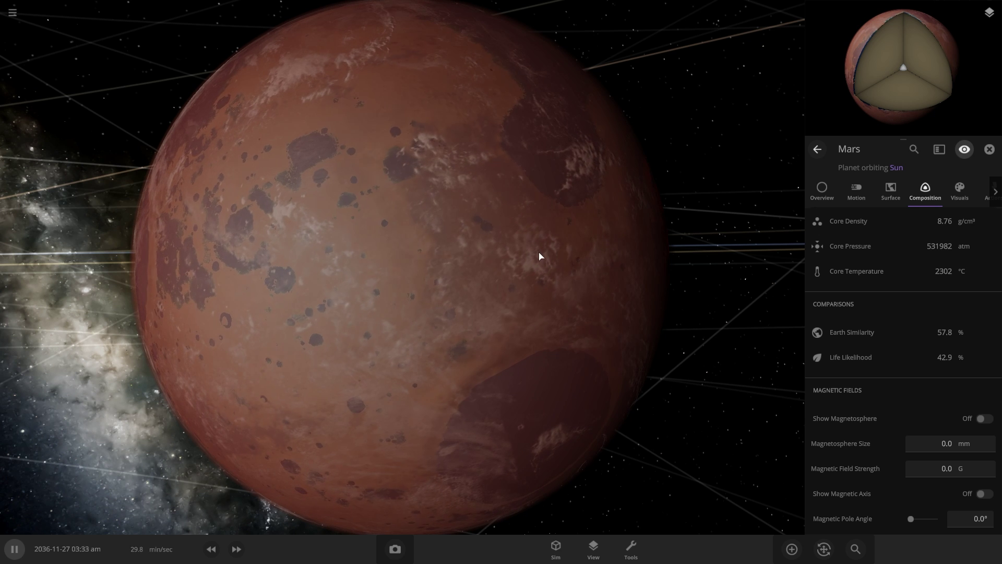
# - Turn on the Vegetation layer in Mars's visuals and show its growth and map options
pyautogui.click(945, 194)
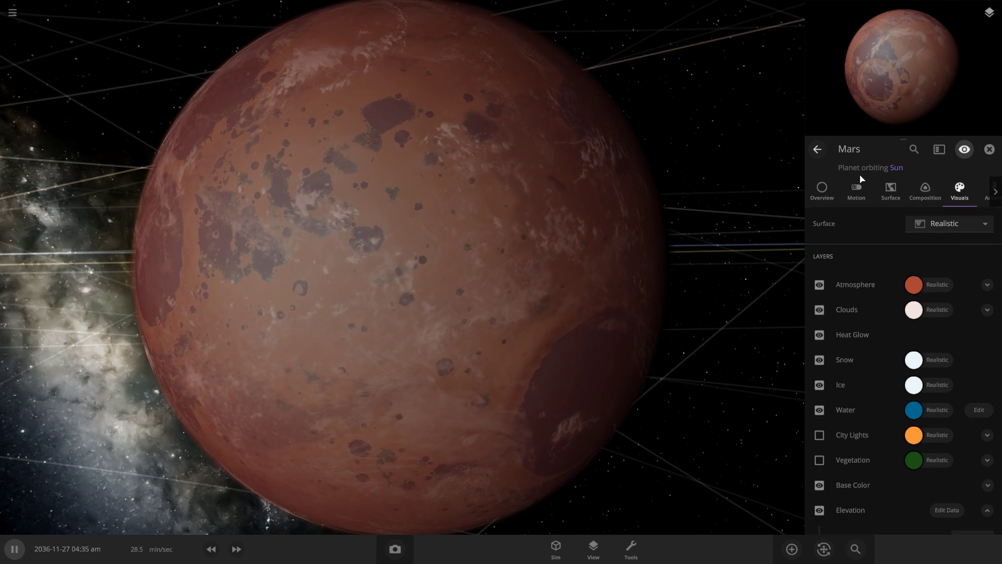
pyautogui.scroll(-3, 432, 187)
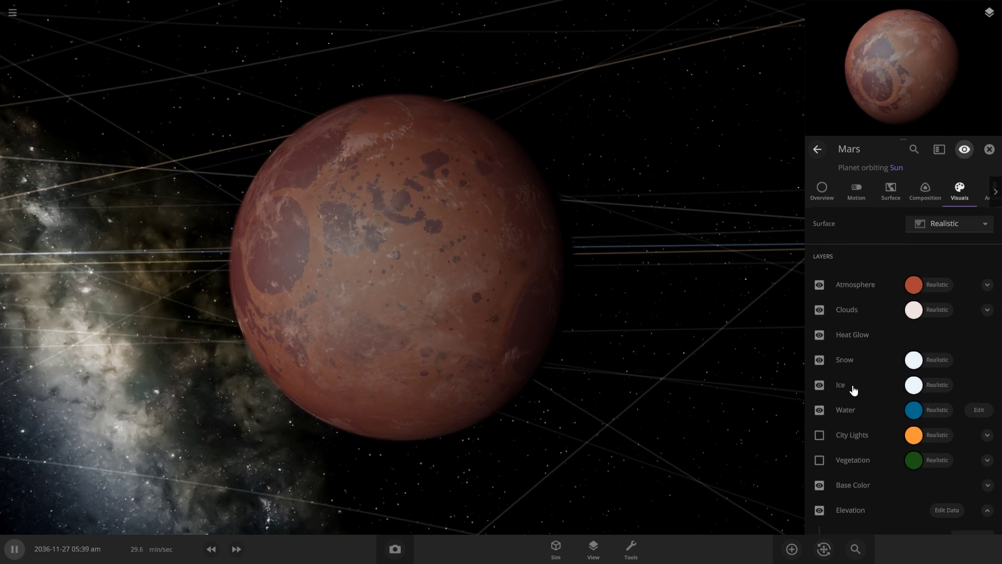
pyautogui.scroll(-4, 886, 391)
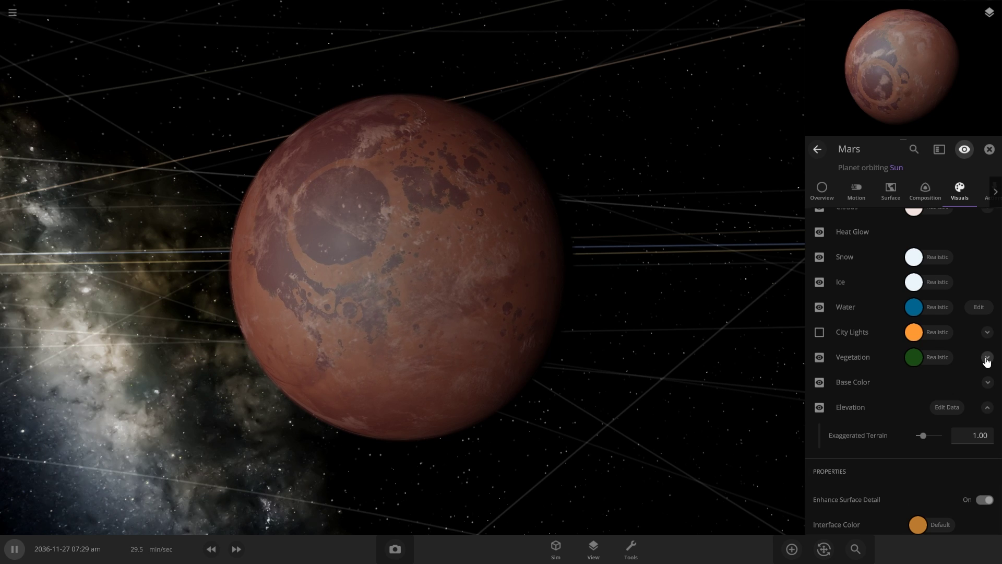
pyautogui.click(998, 330)
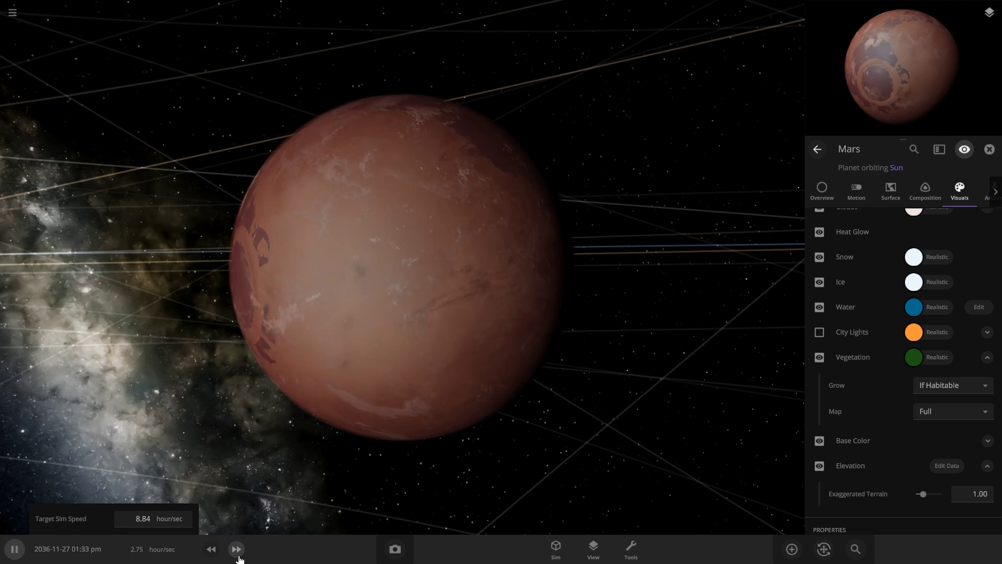
# - Run the simulation forward at about 6 month/sec, and slow it back down to about 16 min/sec
pyautogui.click(238, 556)
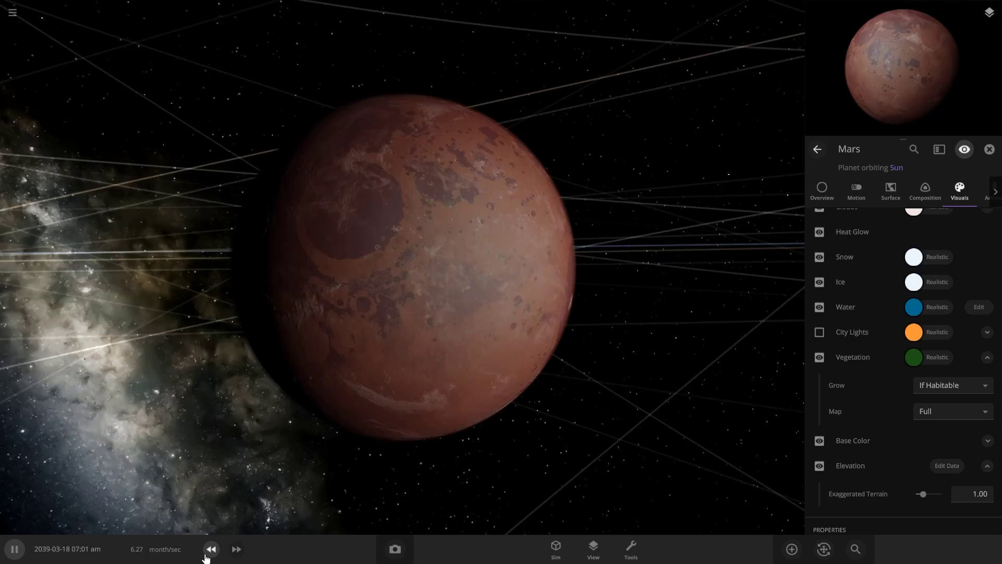
pyautogui.click(209, 549)
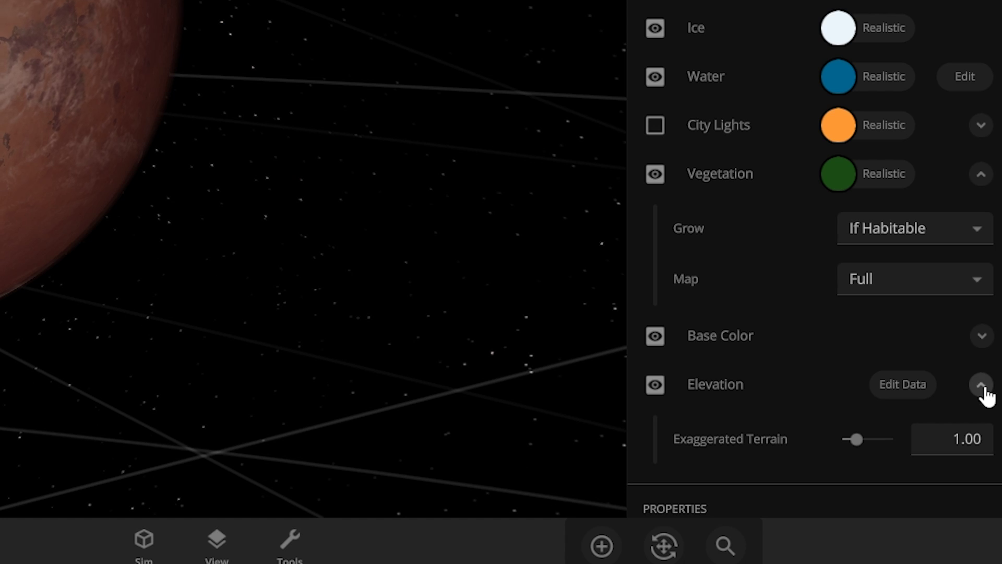
# - Expand Mars's base color options and set the base color source to Elevation
pyautogui.click(988, 466)
pyautogui.click(988, 466)
pyautogui.click(987, 441)
pyautogui.scroll(-1, 939, 438)
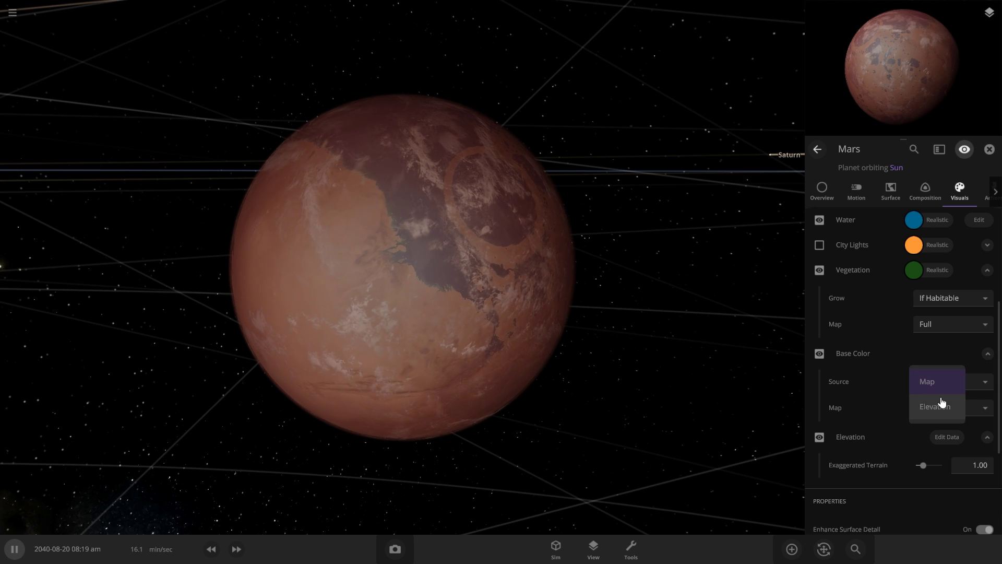
pyautogui.click(934, 406)
# - Set the High color of the elevation-based base color to dark red (#631313)
pyautogui.scroll(-2, 945, 407)
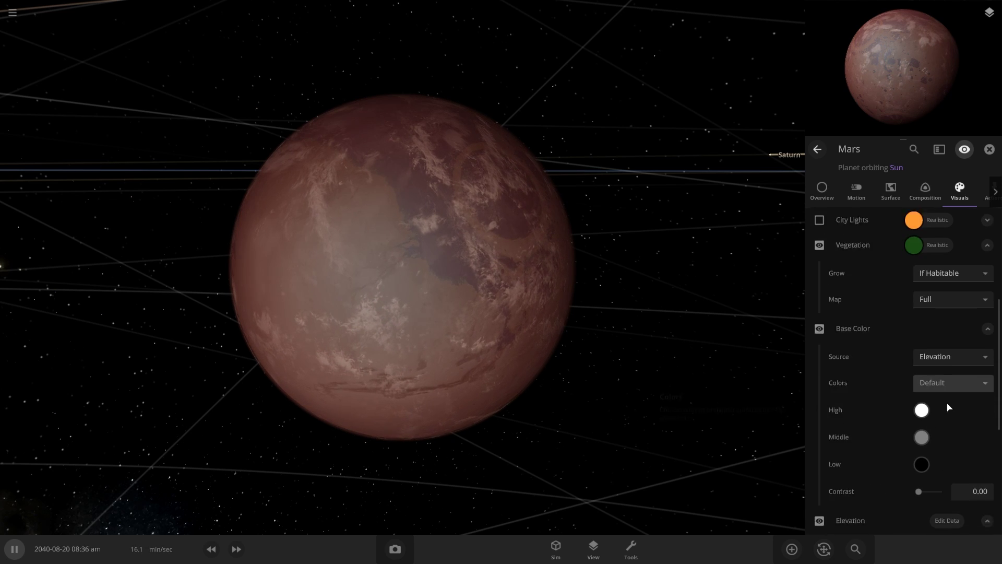
pyautogui.click(923, 351)
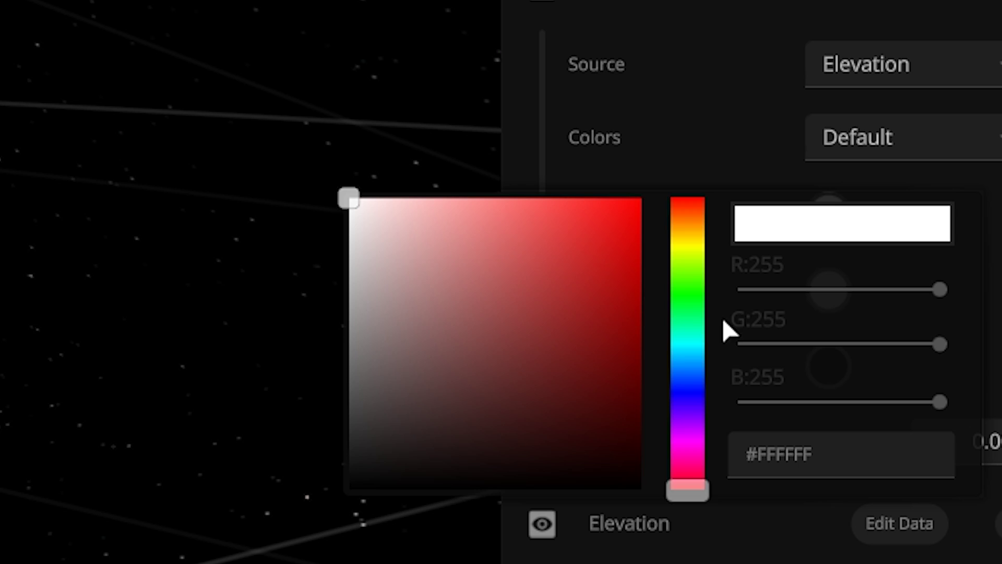
pyautogui.moveTo(680, 222); pyautogui.dragTo(673, 194)
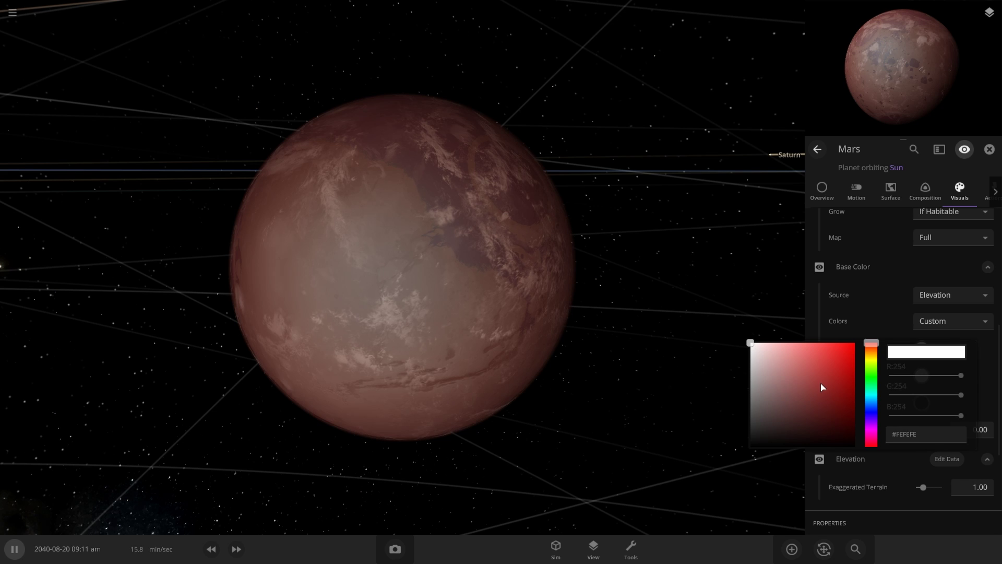
pyautogui.click(905, 196)
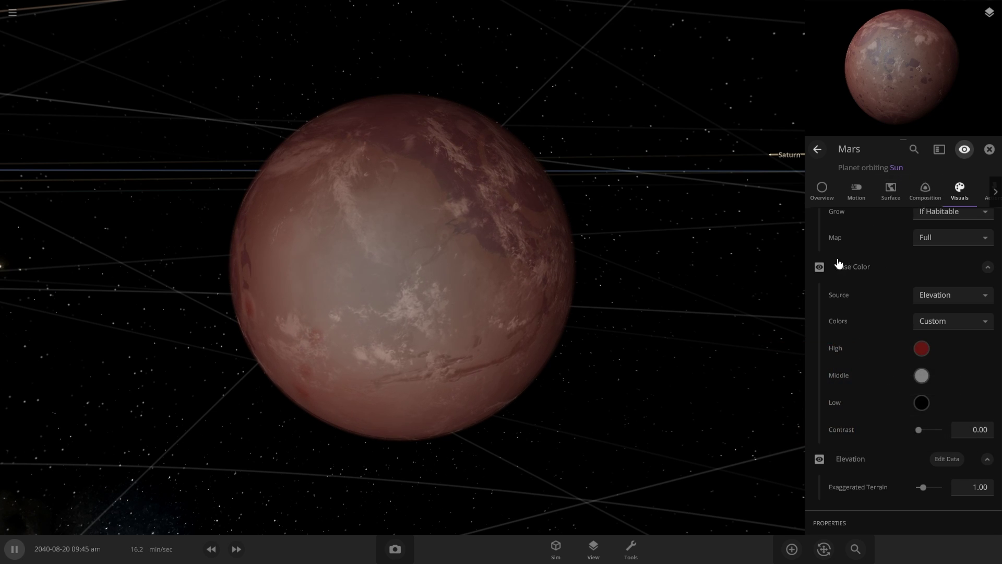
# - Hide Mars's Atmosphere and Clouds layers so the surface colors show clearly
pyautogui.scroll(5, 846, 272)
pyautogui.scroll(-3, 849, 361)
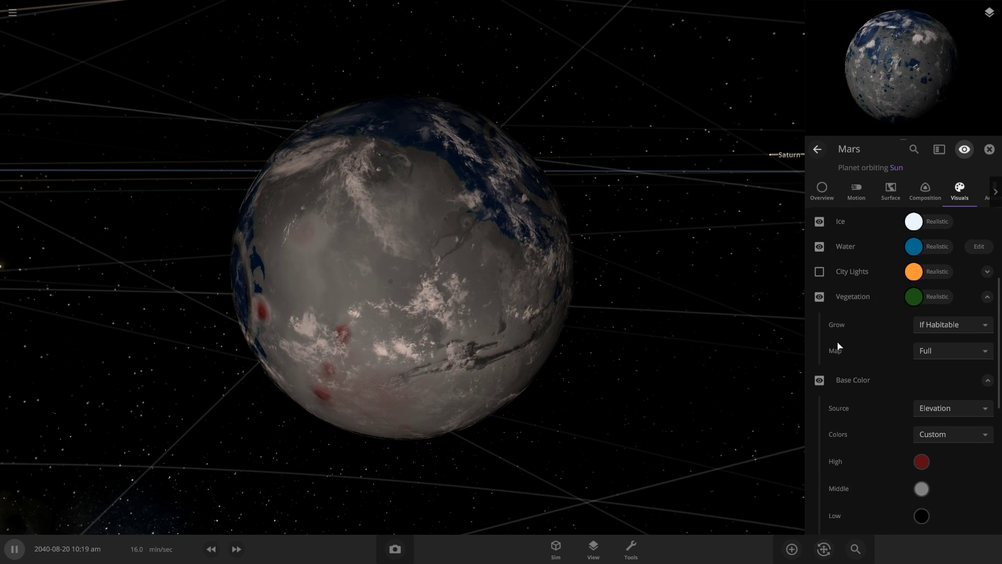
pyautogui.scroll(2, 846, 303)
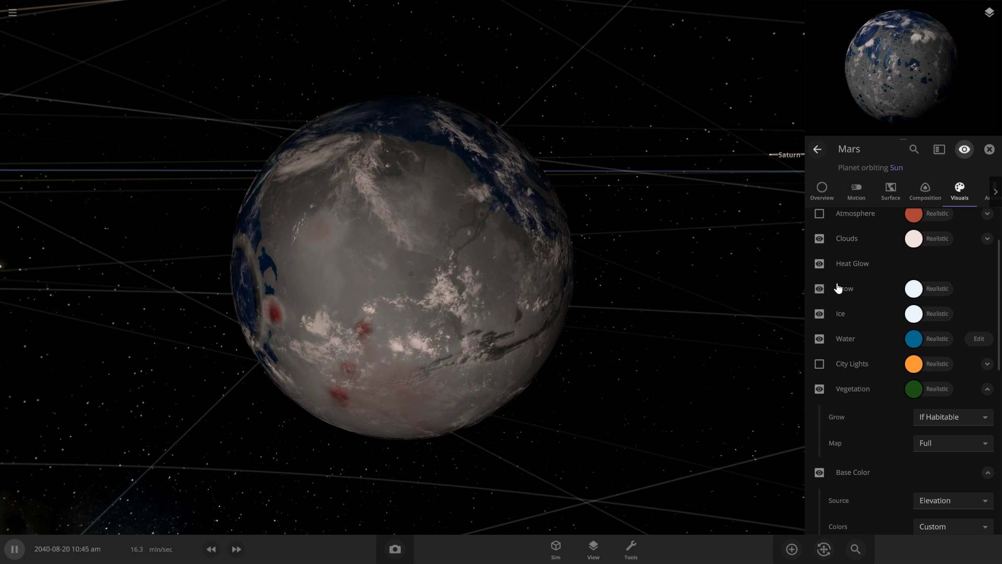
pyautogui.click(824, 241)
# - Set the High base color to orange-brown (about #664212) and the Middle base color to orange (#AD521E)
pyautogui.scroll(-4, 868, 381)
pyautogui.click(918, 385)
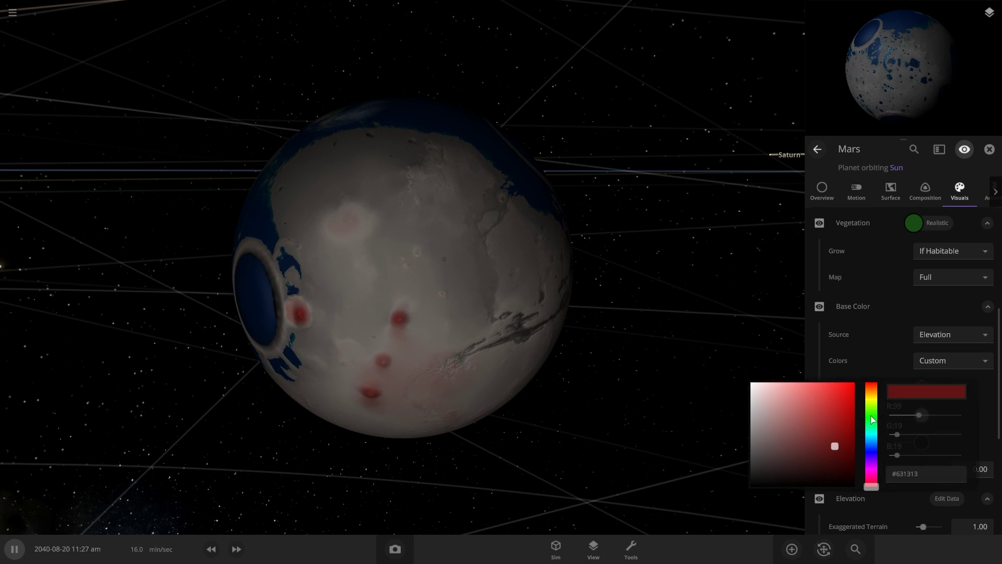
pyautogui.moveTo(873, 420); pyautogui.dragTo(873, 395)
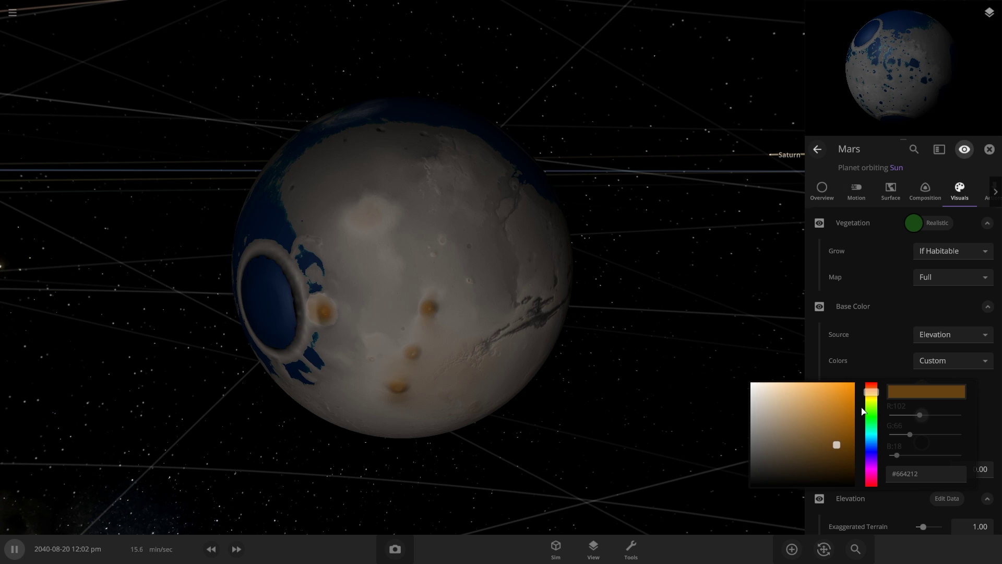
pyautogui.click(873, 387)
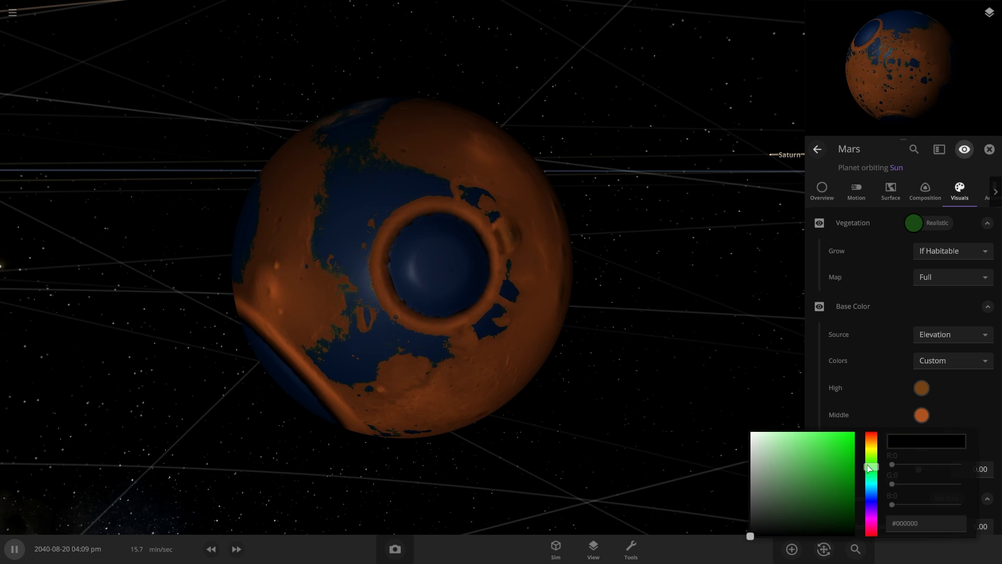
# - Set the Low base color to dark green (about #0E4006) and shift the Middle color to a redder orange
pyautogui.moveTo(853, 486); pyautogui.dragTo(853, 507)
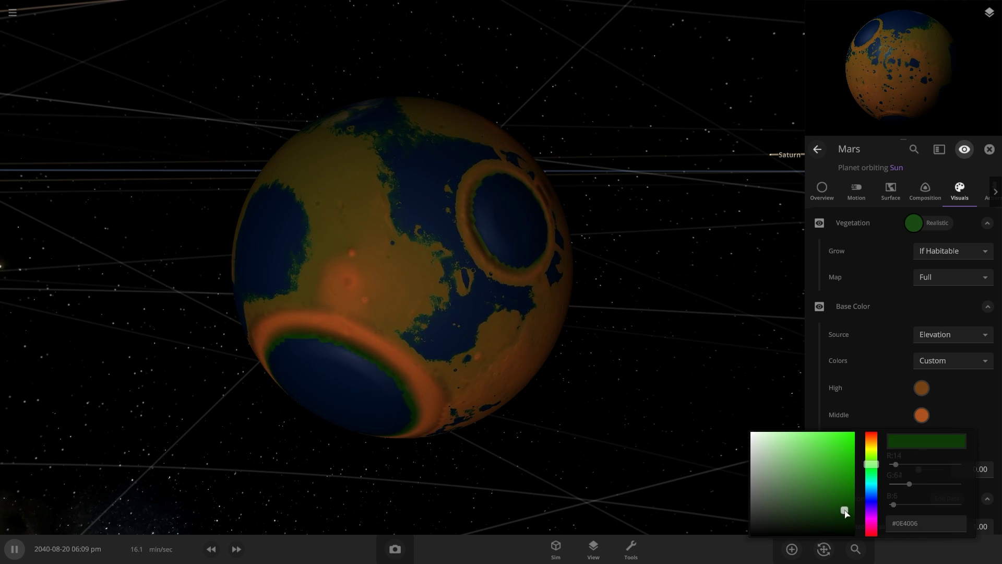
pyautogui.click(922, 415)
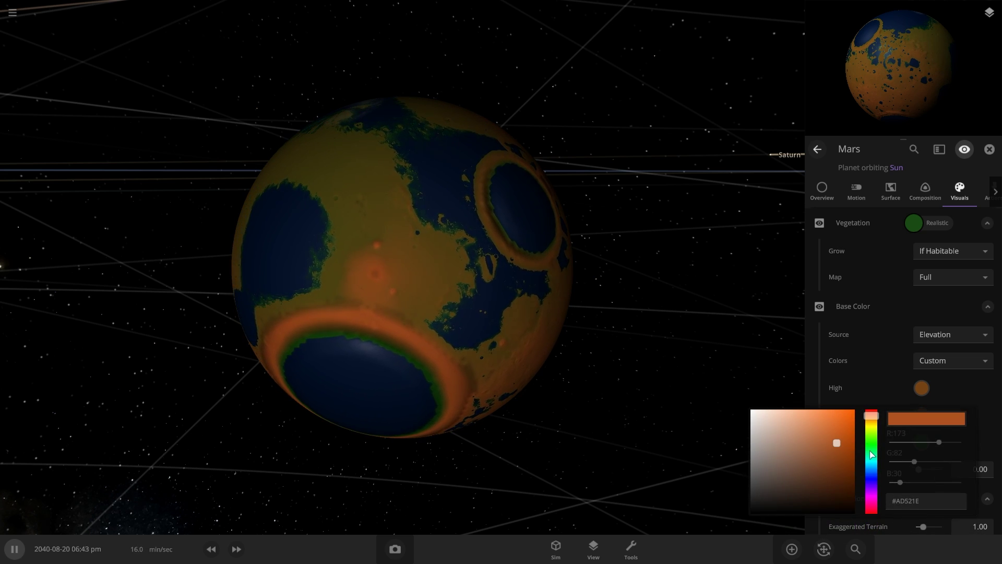
pyautogui.moveTo(873, 423); pyautogui.dragTo(873, 414)
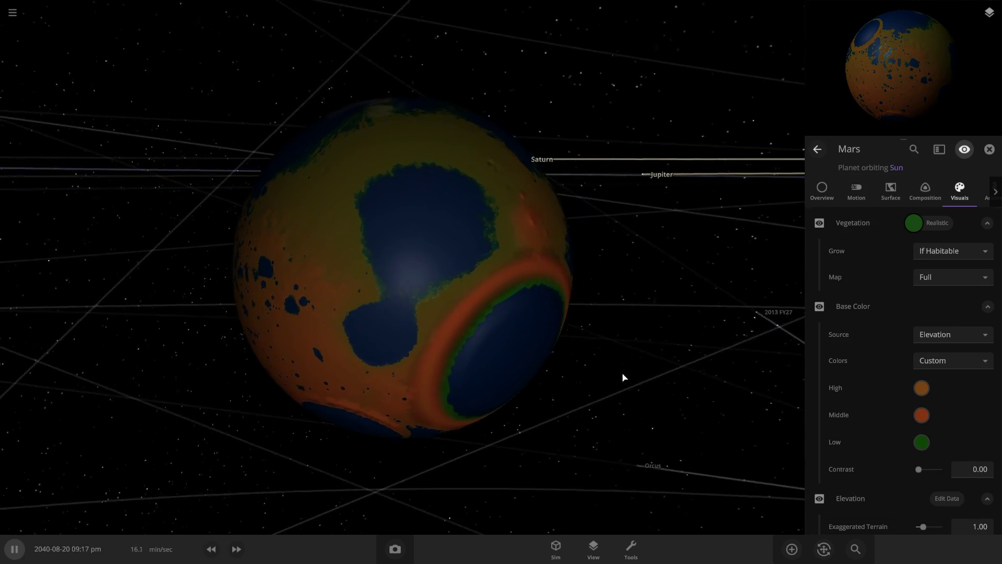
# - Run the simulation forward at about 5.6 month/sec, and slow it back down to about 4 min/sec
pyautogui.moveTo(625, 378); pyautogui.dragTo(664, 289)
pyautogui.scroll(2, 557, 433)
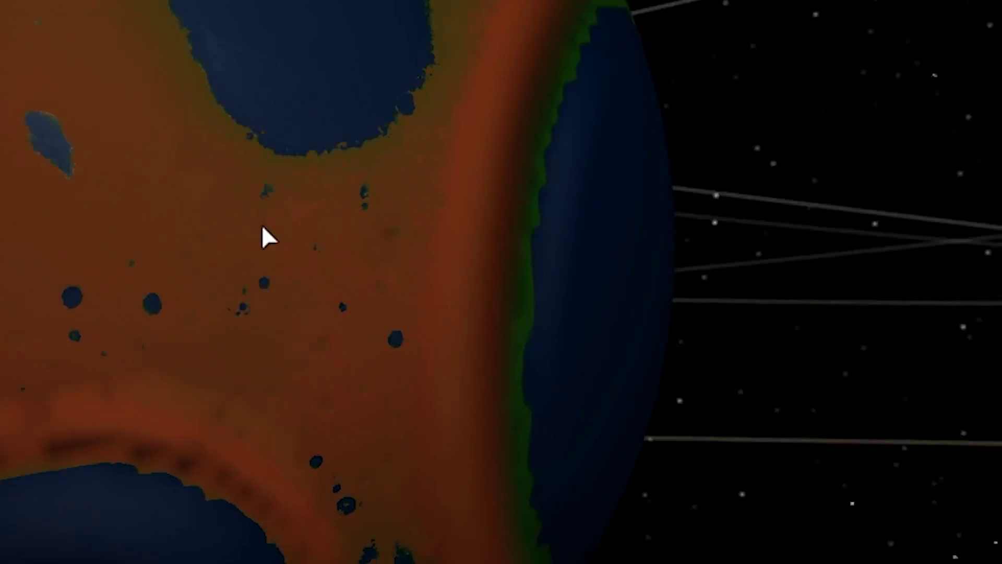
pyautogui.moveTo(262, 227); pyautogui.dragTo(299, 498)
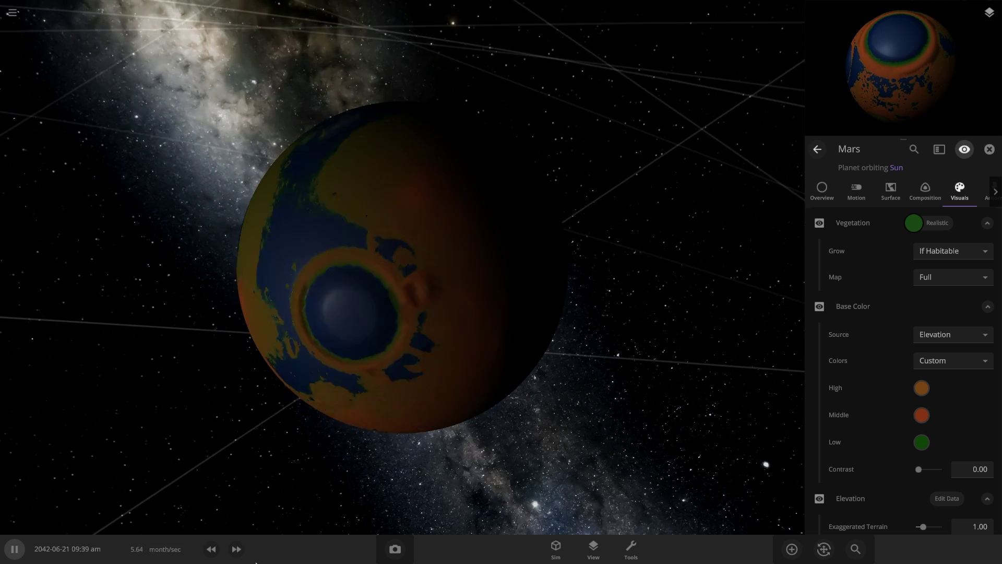
pyautogui.click(212, 549)
pyautogui.click(212, 549)
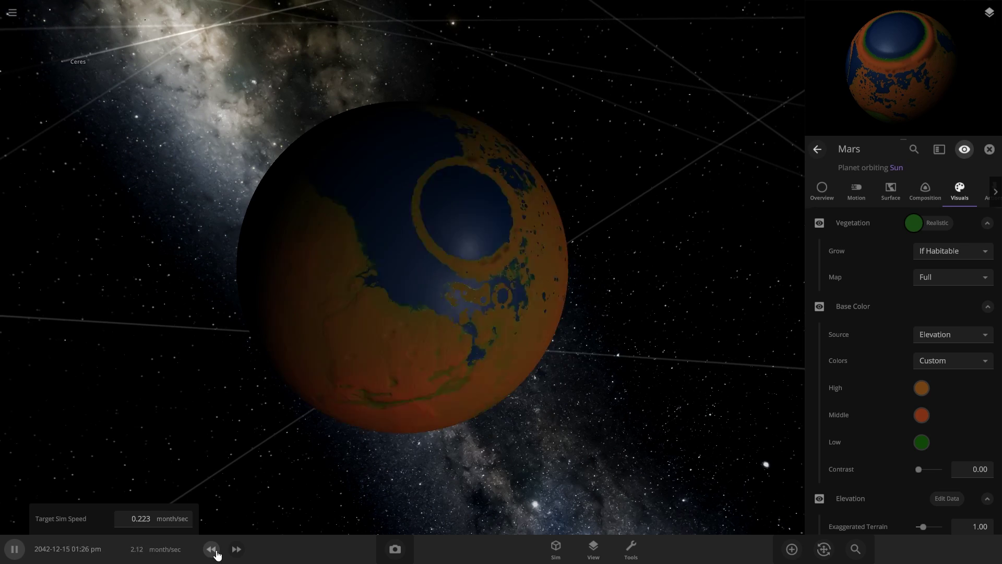
pyautogui.click(211, 549)
pyautogui.click(211, 549)
pyautogui.click(212, 550)
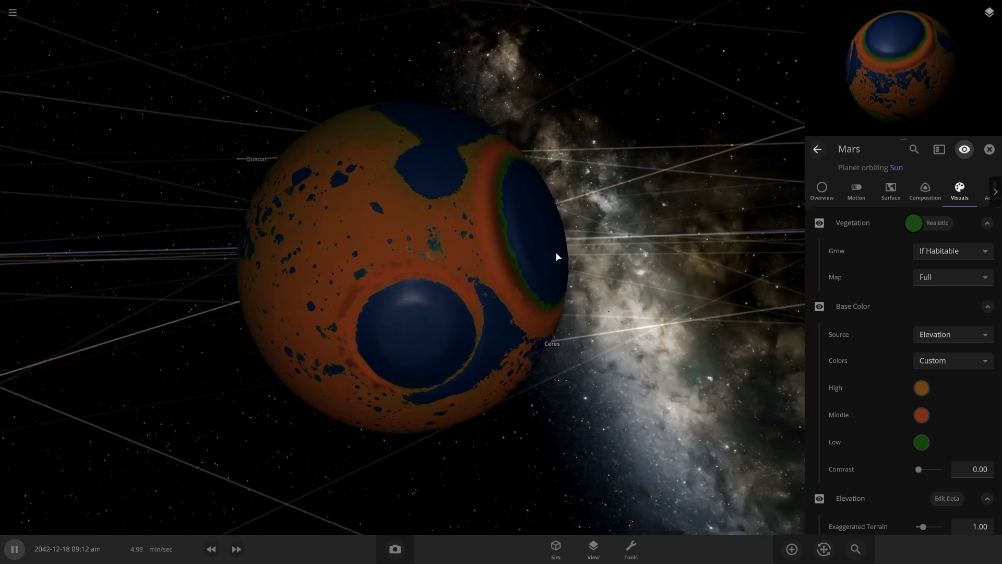
# - Rename the planet to "Mars 2.0" in its overview properties
pyautogui.click(836, 208)
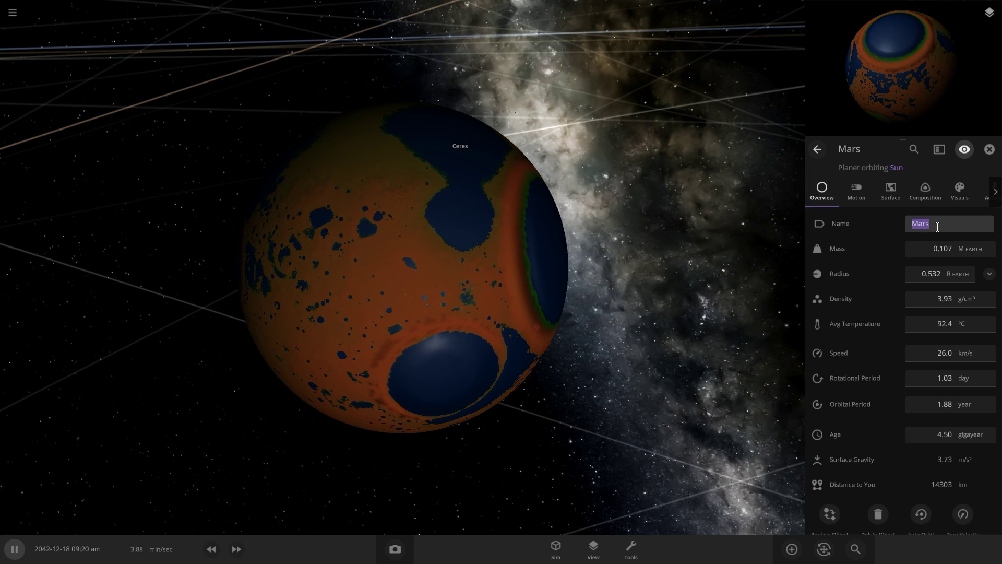
pyautogui.write('Mars 2.0')
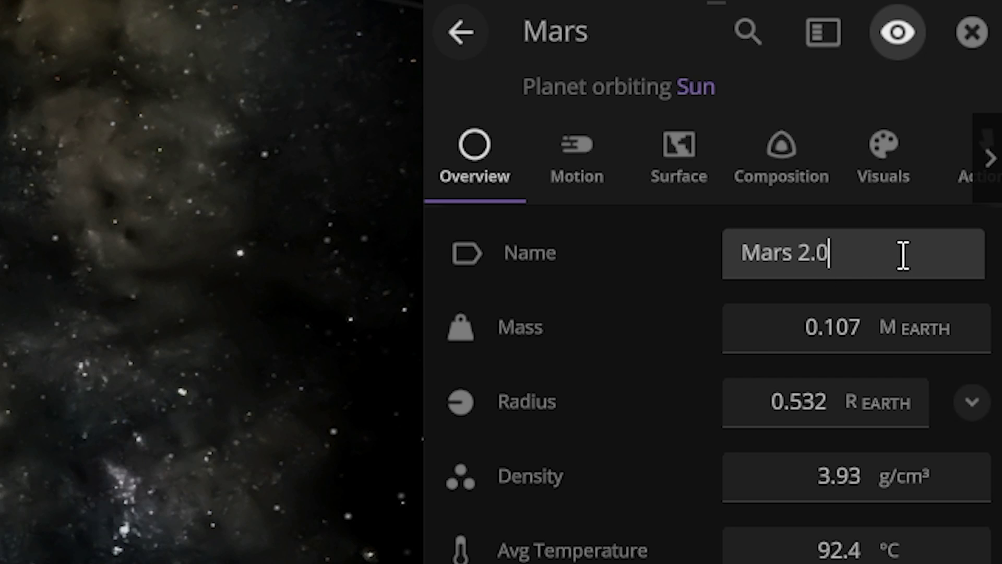
# - Show the Atmosphere and Clouds layers, with a custom blue atmosphere (#3278C8), 20% opacity and 35.1% Rayleigh scattering strength
pyautogui.click(884, 156)
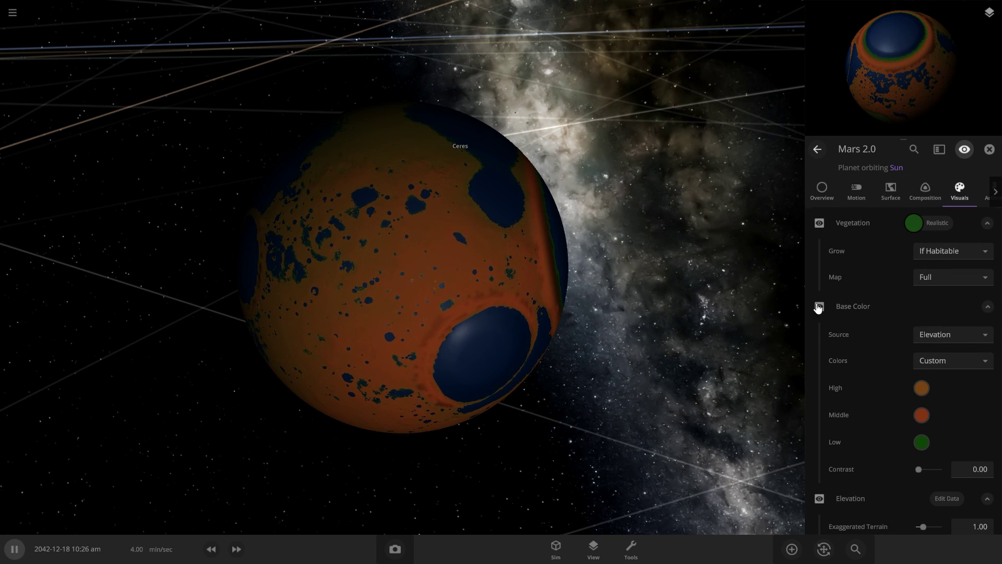
pyautogui.click(818, 307)
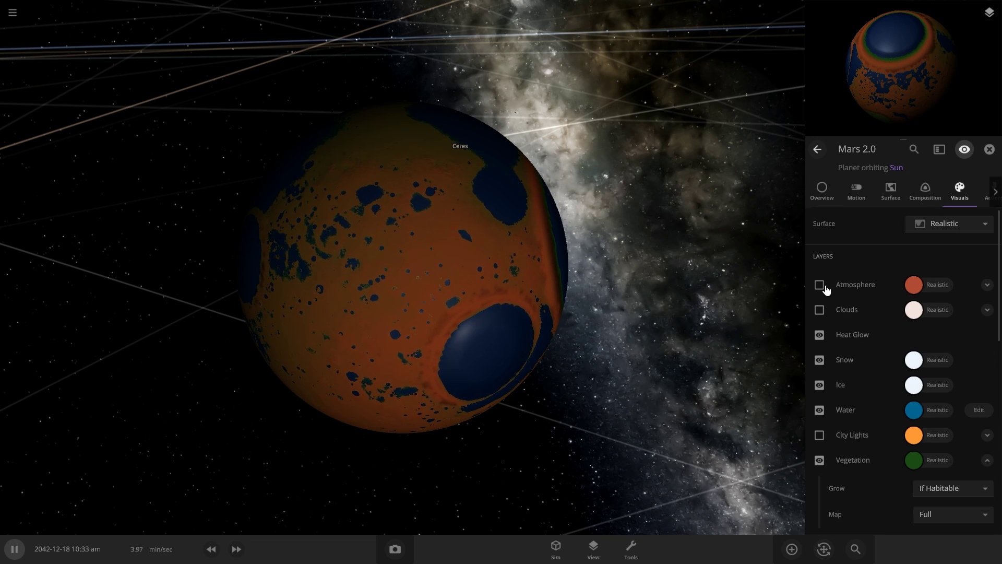
pyautogui.click(908, 284)
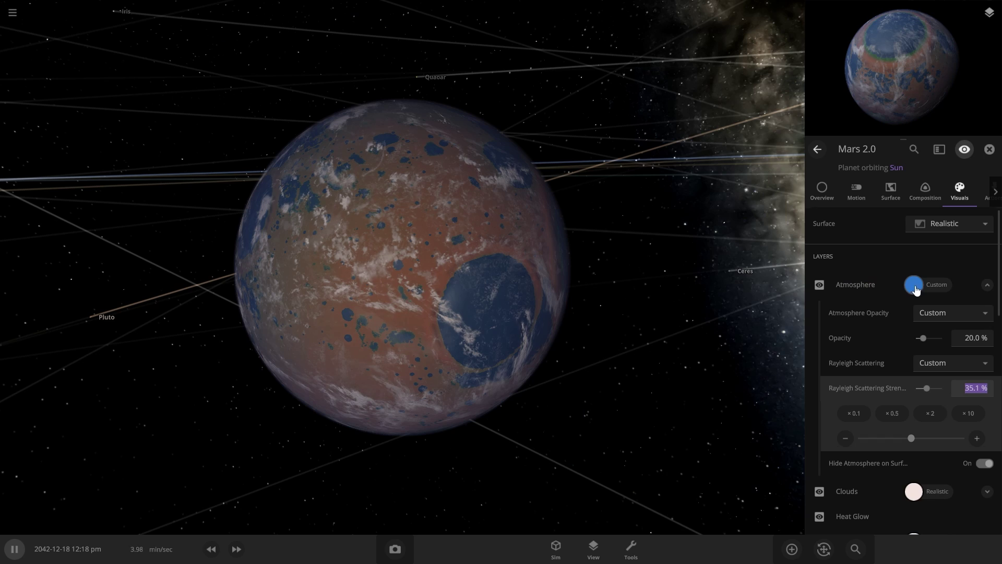
pyautogui.click(914, 285)
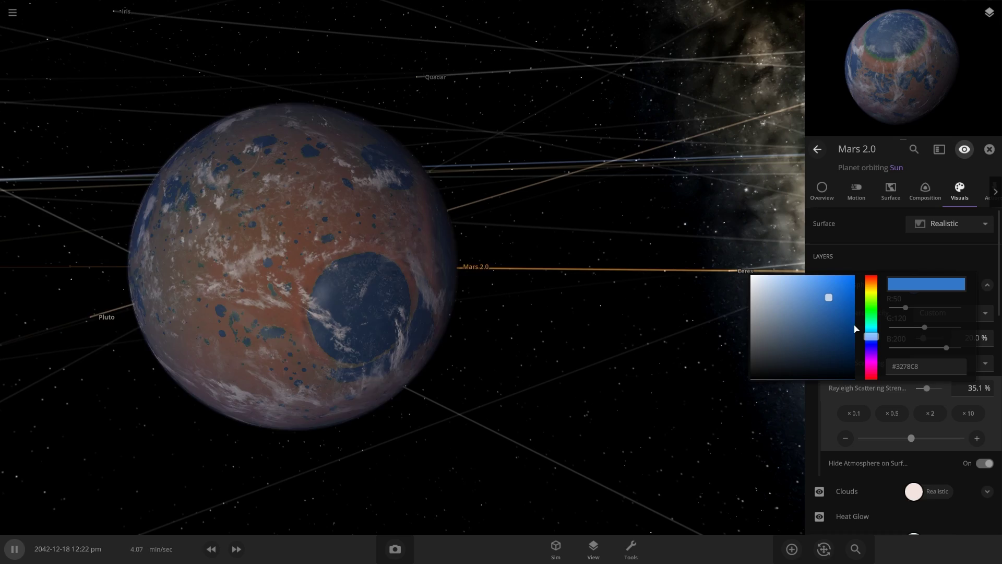
pyautogui.click(284, 249)
pyautogui.doubleClick(152, 235)
# - Set the planet's orbit trail color to blue in its visual properties
pyautogui.moveTo(490, 303); pyautogui.dragTo(553, 294)
pyautogui.scroll(-10, 553, 294)
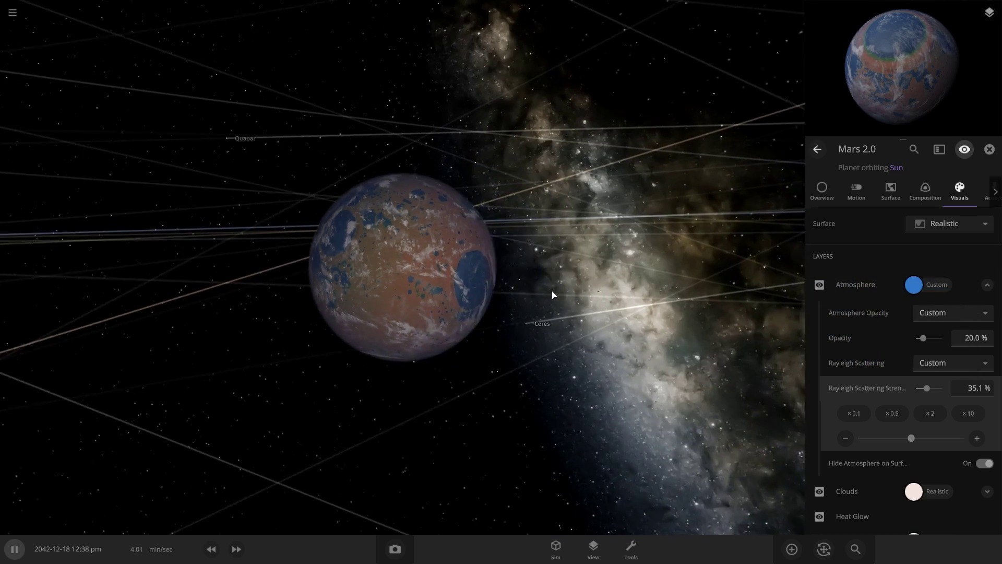
pyautogui.scroll(5, 550, 294)
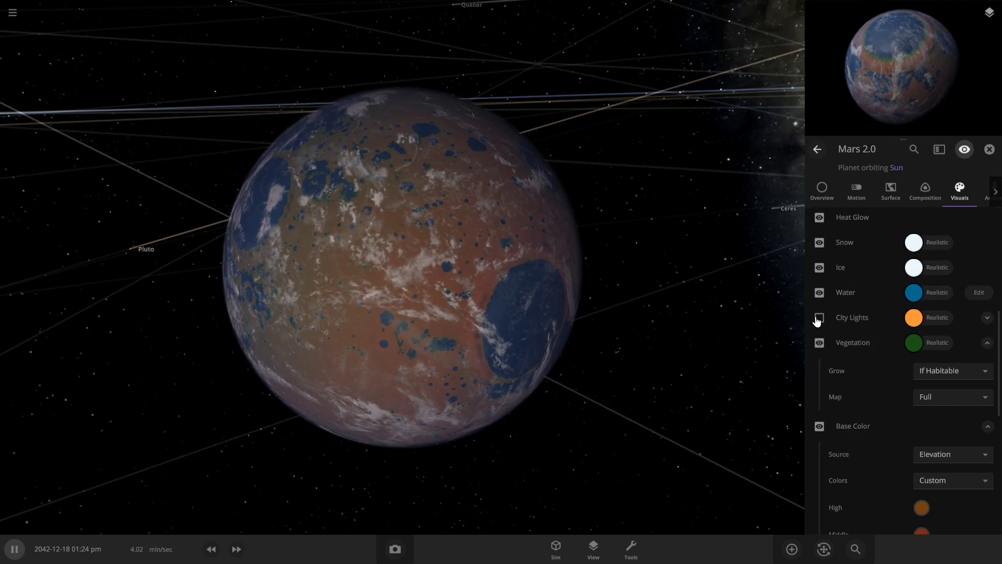
pyautogui.moveTo(528, 397); pyautogui.dragTo(478, 268)
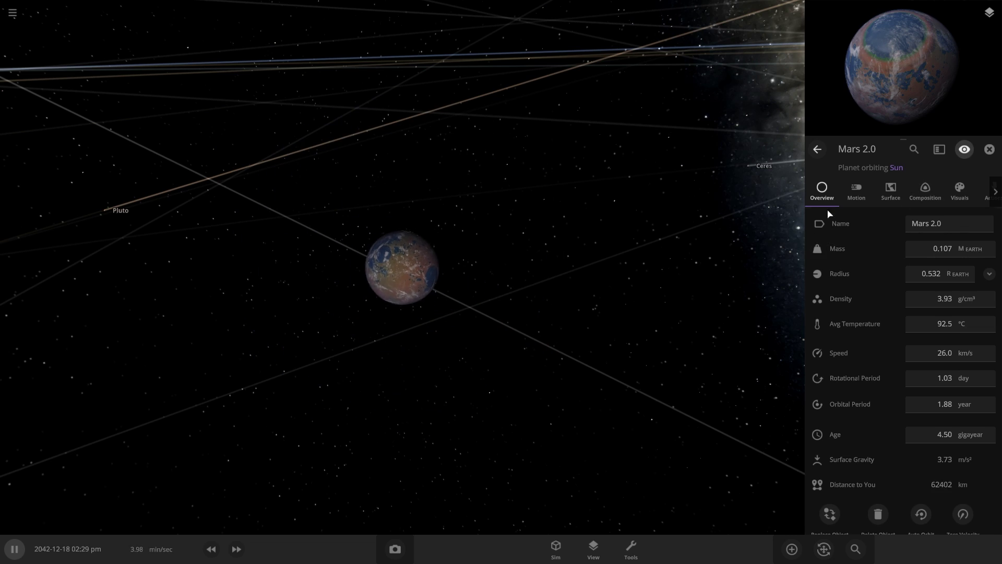
pyautogui.click(966, 195)
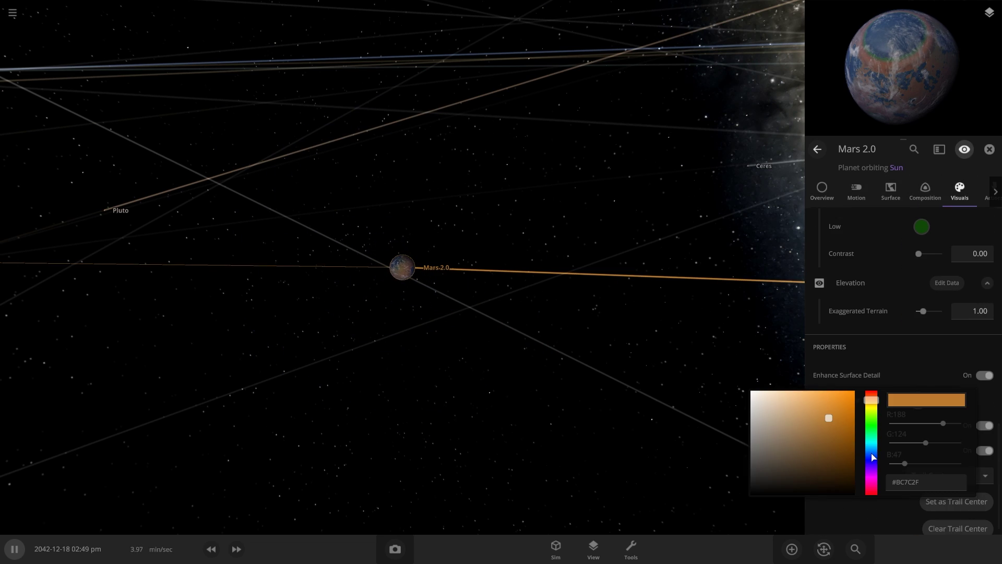
pyautogui.moveTo(875, 460)
pyautogui.mouseDown()
pyautogui.moveTo(874, 469)
pyautogui.moveTo(876, 454)
pyautogui.mouseUp()
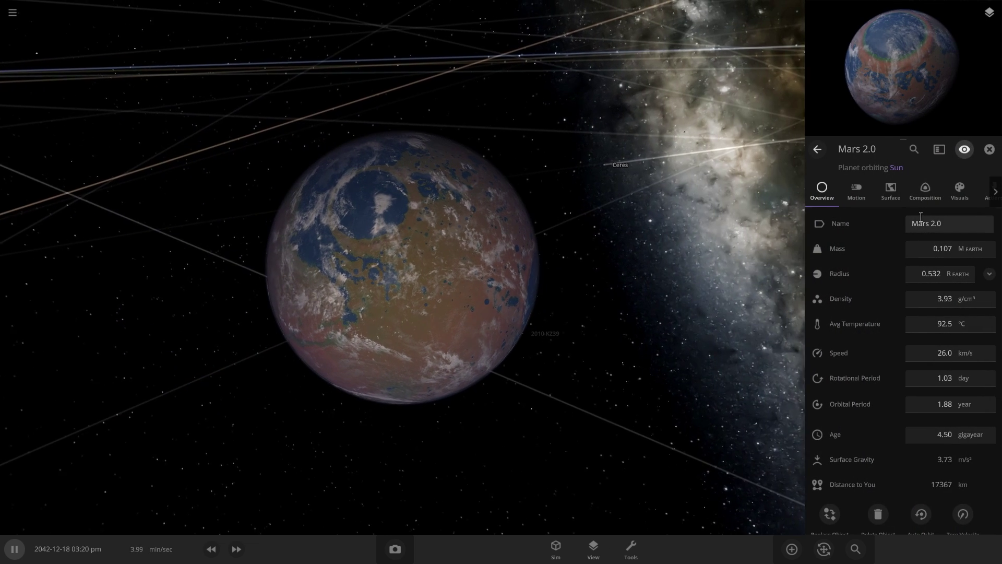
# - Review Mars 2.0's surface water and energy flow properties, plus its core properties and Earth-similarity comparisons
pyautogui.click(891, 189)
pyautogui.scroll(-8, 886, 358)
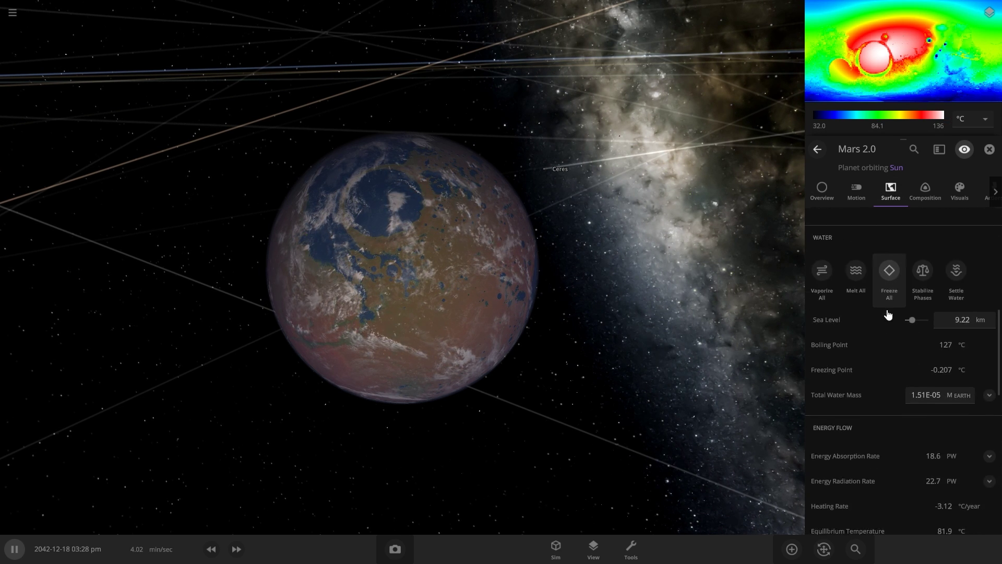
pyautogui.scroll(-3, 887, 311)
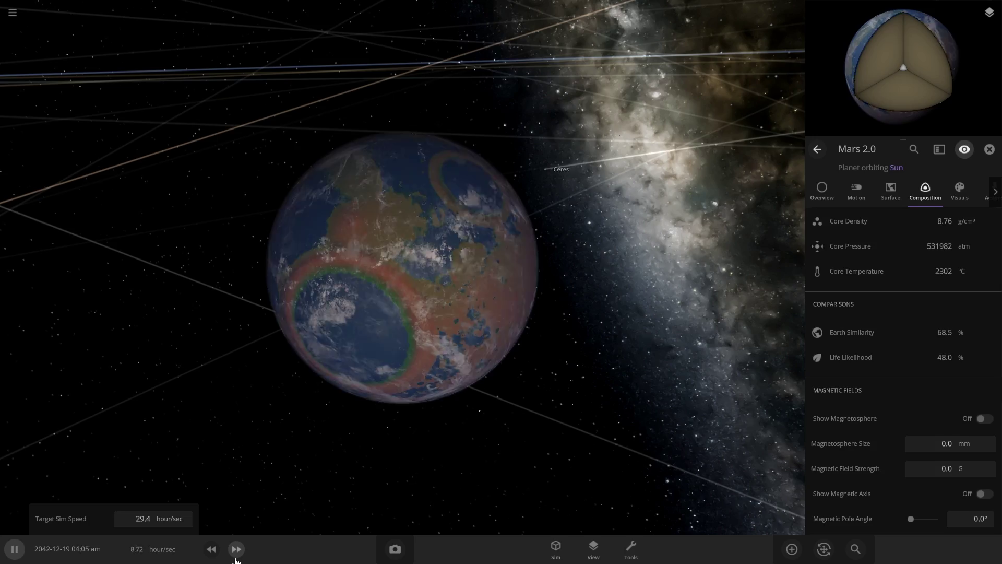
# - Speed the simulation up to run forward to 2078, and slow it back down to about 28 min/sec
pyautogui.click(236, 558)
pyautogui.click(236, 558)
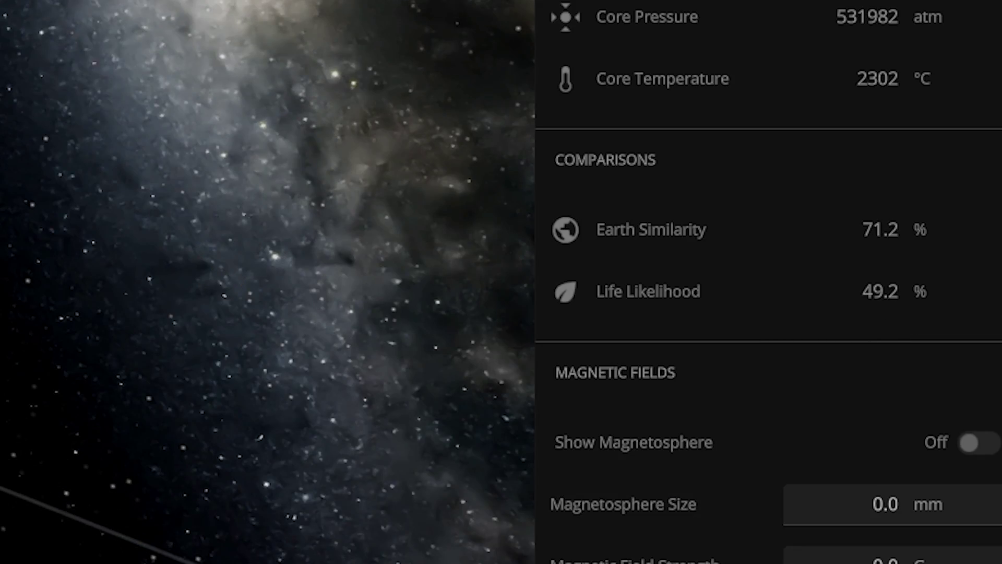
pyautogui.click(241, 550)
pyautogui.click(242, 550)
pyautogui.click(209, 549)
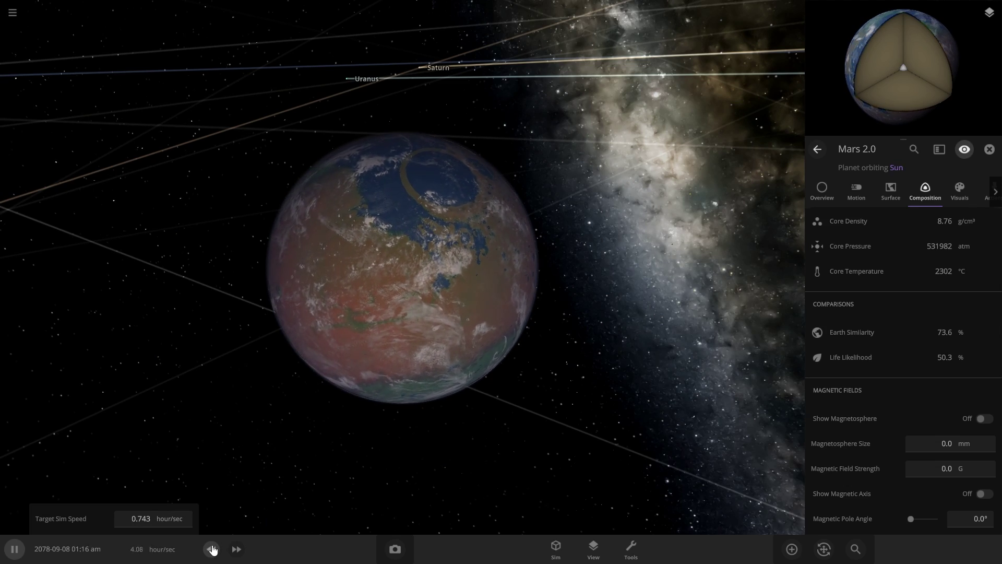
# - Close the planet's properties and examine the vegetation, water and craters on Mars 2.0 from several angles and distances
pyautogui.moveTo(574, 434); pyautogui.dragTo(612, 428)
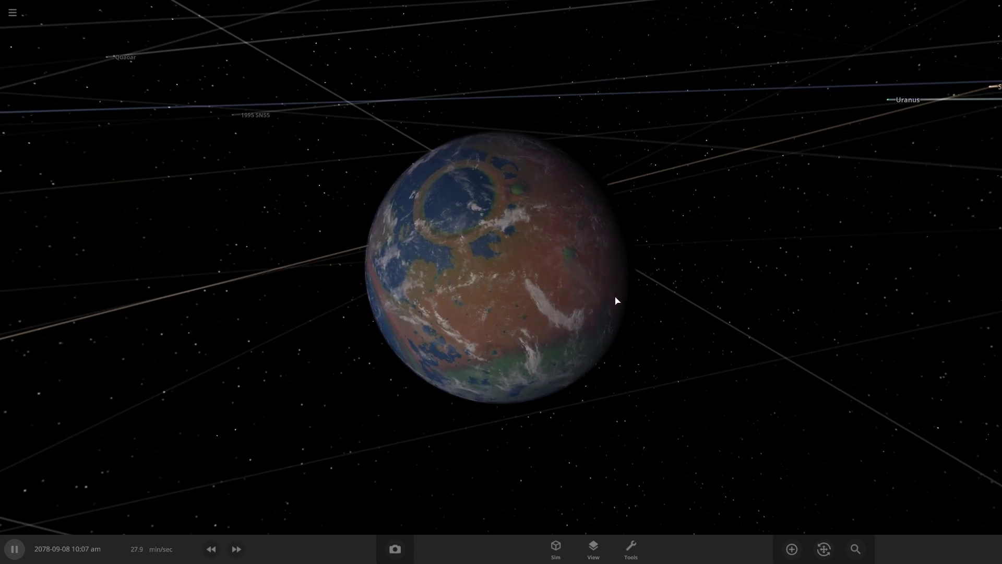
pyautogui.moveTo(616, 297); pyautogui.dragTo(597, 128)
pyautogui.scroll(5, 385, 293)
pyautogui.scroll(-2, 418, 269)
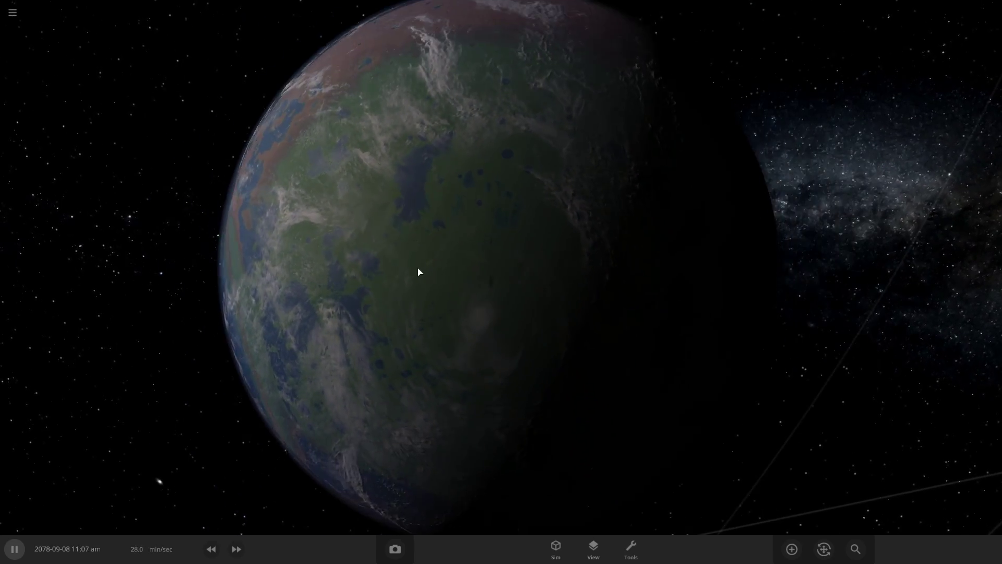
pyautogui.moveTo(418, 269); pyautogui.dragTo(595, 380)
pyautogui.scroll(-5, 540, 323)
pyautogui.moveTo(539, 323); pyautogui.dragTo(576, 348)
pyautogui.scroll(3, 476, 328)
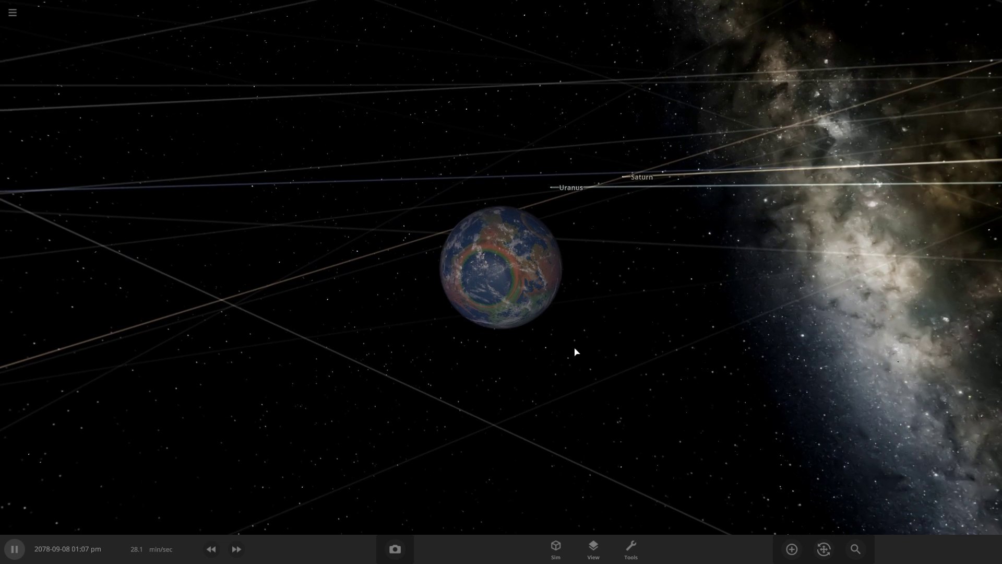